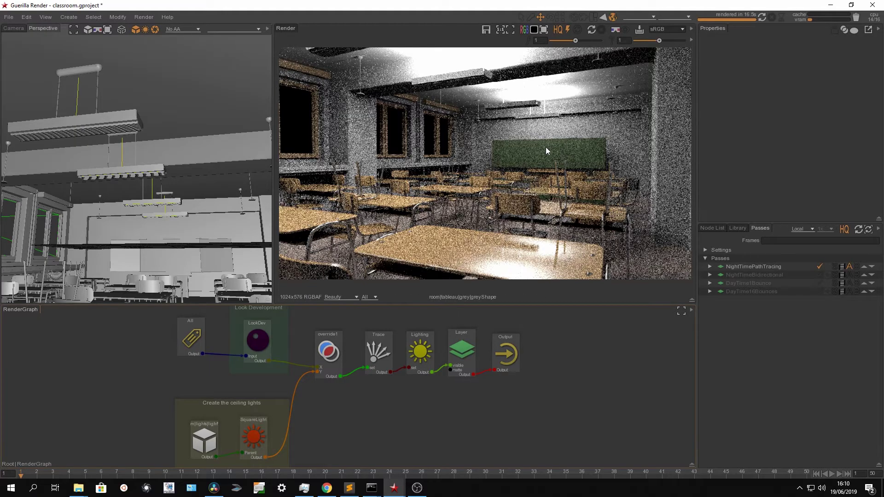
# Step: Show the NightTimePathTracing pass settings and expand the pass down to its layer's outputs
pyautogui.click(767, 266)
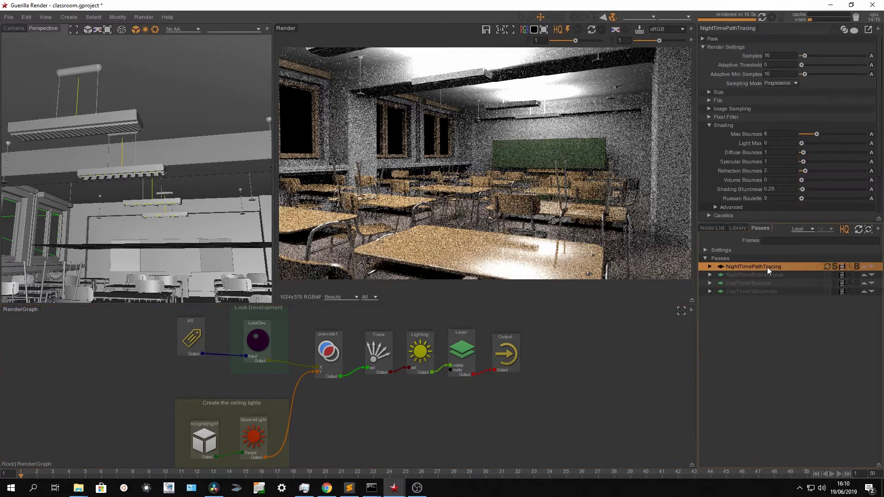
pyautogui.click(710, 267)
pyautogui.click(714, 274)
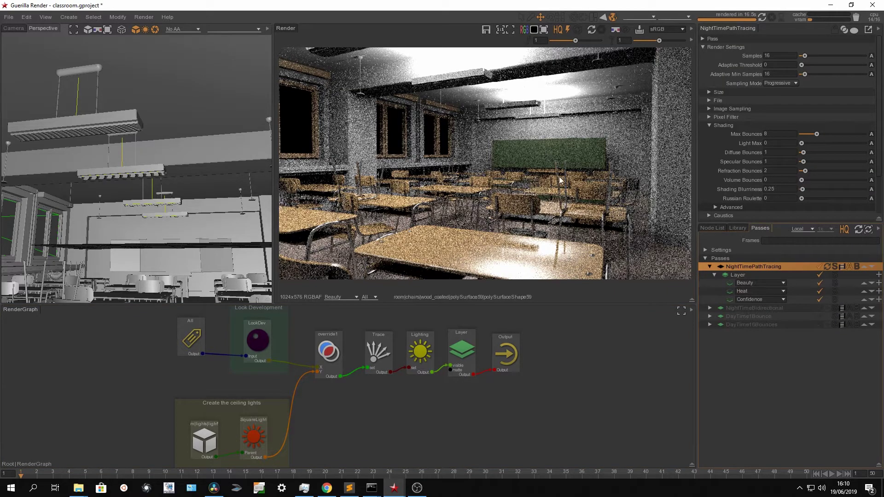
# Step: Render the debug paths for a bright noisy pixel on the wall in the rendered image
pyautogui.scroll(5, 532, 136)
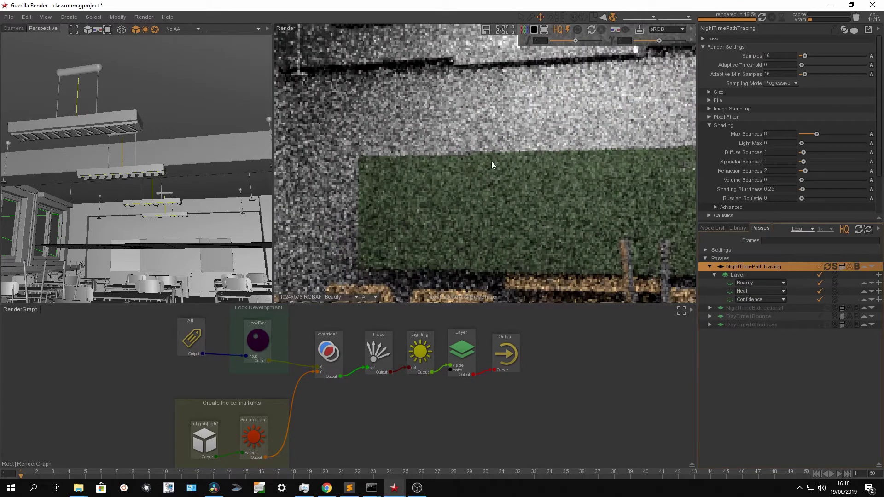
pyautogui.press('f')
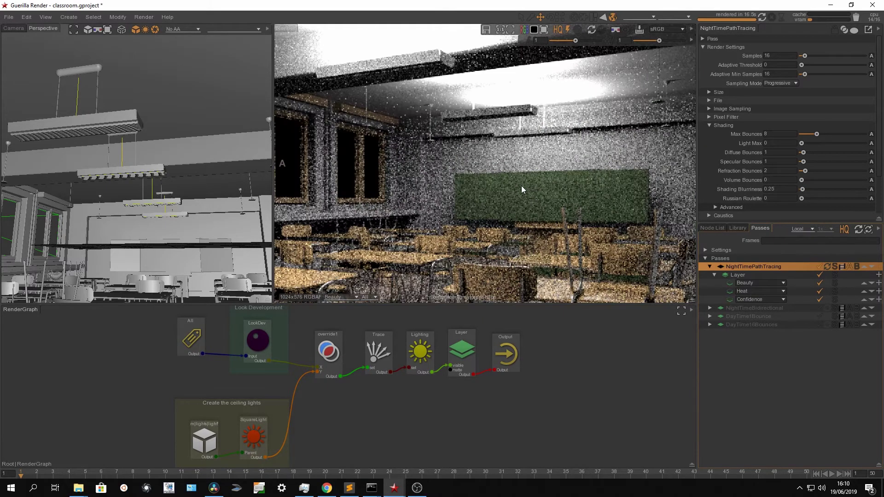
pyautogui.scroll(8, 426, 113)
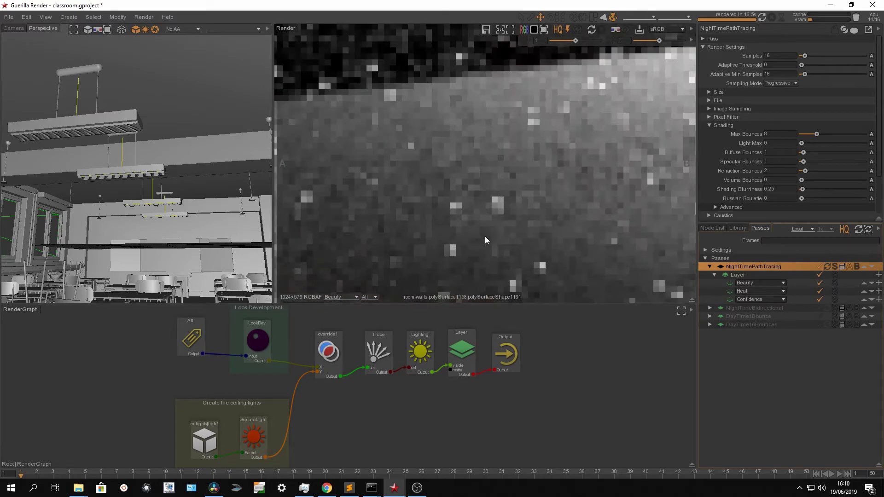
pyautogui.scroll(6, 464, 254)
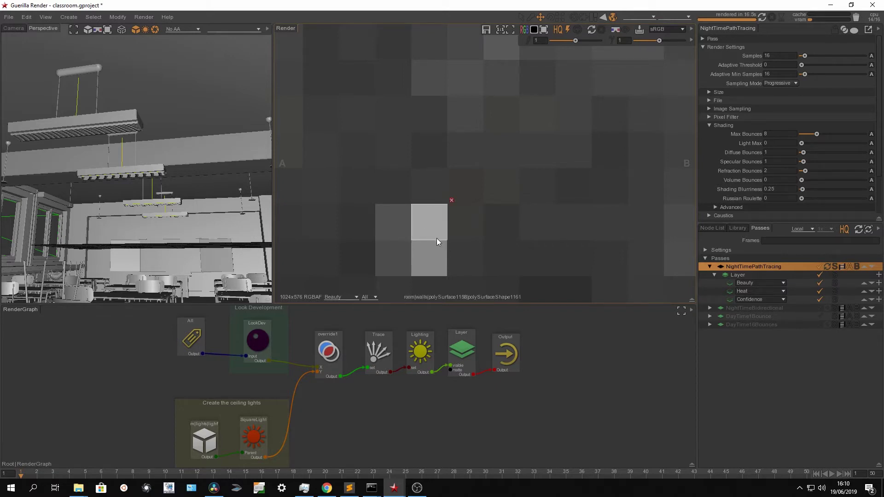
pyautogui.click(143, 17)
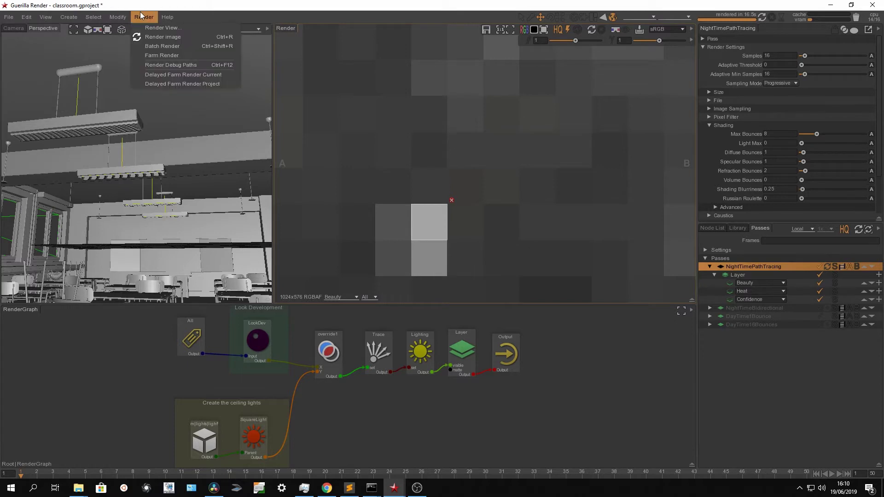
pyautogui.click(174, 65)
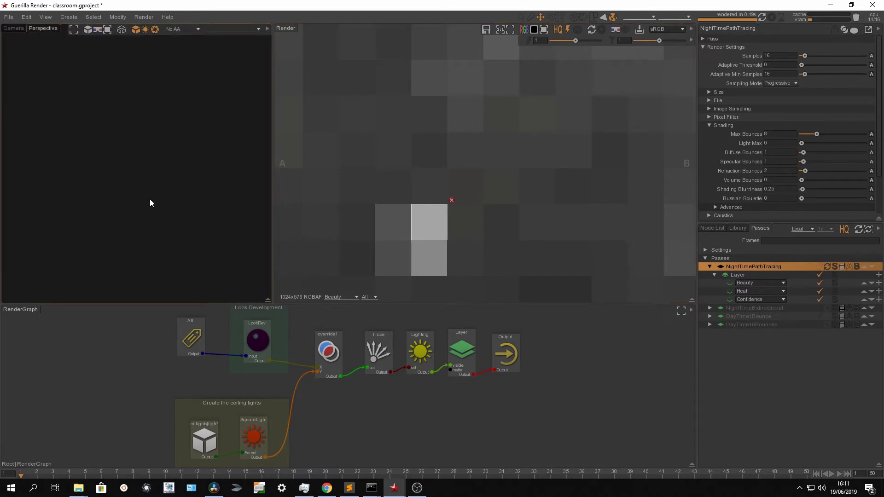
# Step: Find the LightPaths group in the node list and sample the bright pixel's colour, ending with the selection tool active
pyautogui.keyDown('alt'); pyautogui.moveTo(189, 184); pyautogui.dragTo(185, 138); pyautogui.keyUp('alt')
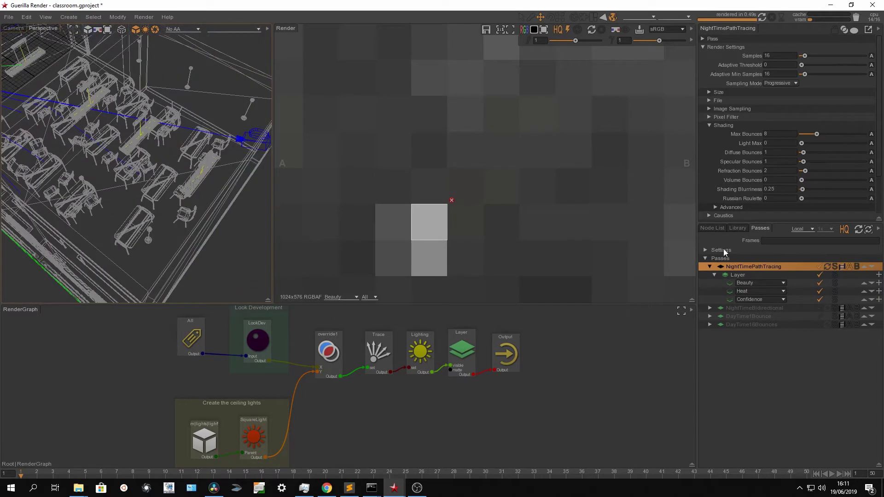
pyautogui.click(713, 228)
pyautogui.click(708, 347)
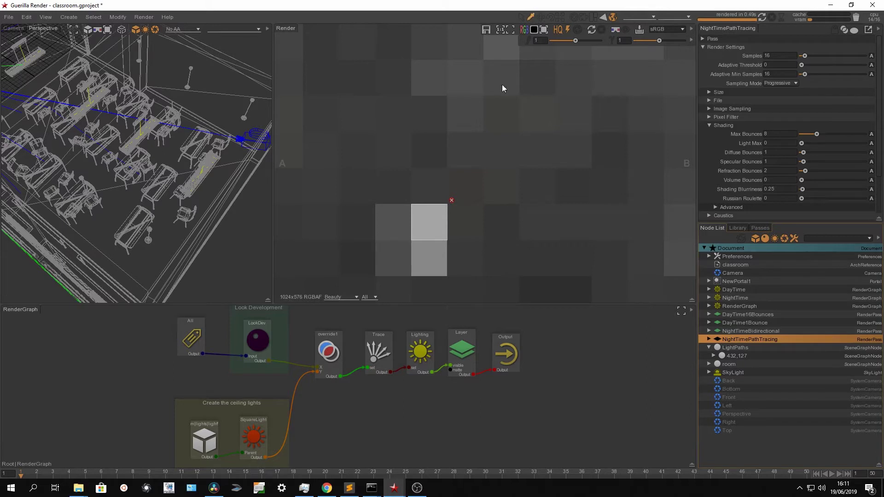
pyautogui.click(437, 220)
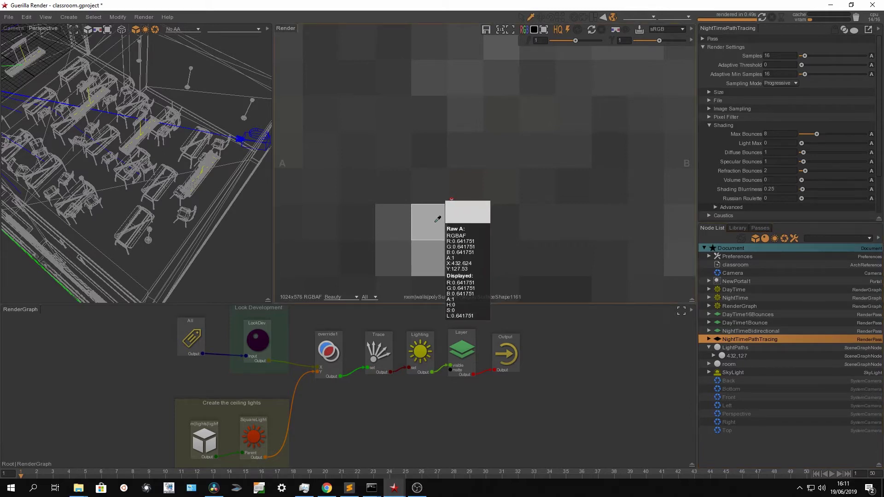
pyautogui.click(521, 17)
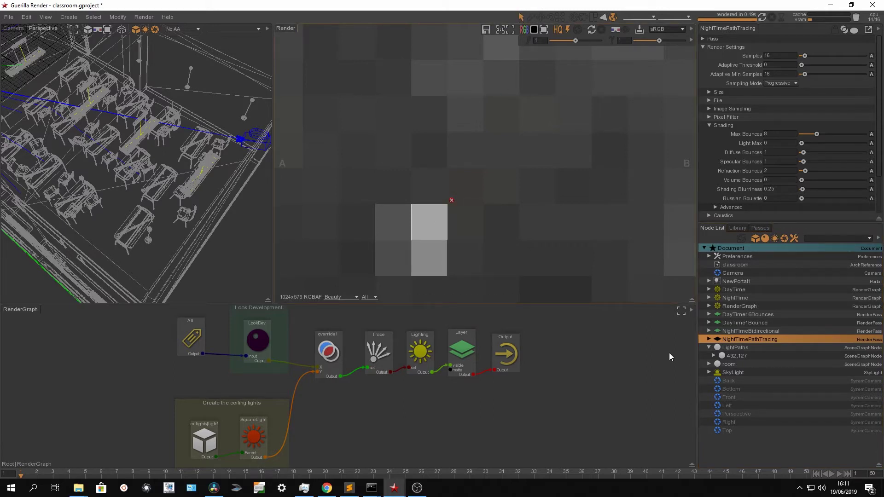
# Step: Expand the 432,127 light paths and examine path LP0001 in the perspective view from several angles
pyautogui.click(713, 355)
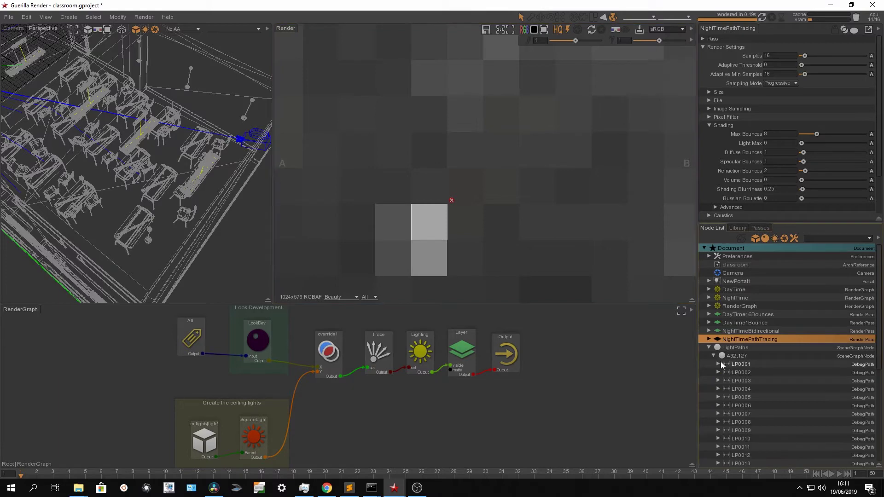
pyautogui.click(748, 366)
pyautogui.keyDown('alt'); pyautogui.moveTo(256, 227); pyautogui.dragTo(139, 187); pyautogui.keyUp('alt')
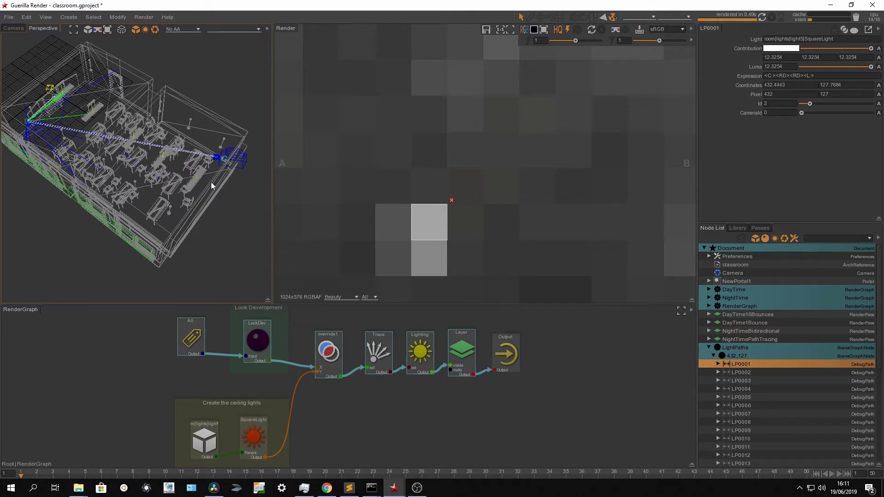
pyautogui.keyDown('alt'); pyautogui.moveTo(104, 167); pyautogui.dragTo(180, 171); pyautogui.keyUp('alt')
# Step: Compare light paths LP0002 to LP0005 with LP0001, ending with LP0001 selected
pyautogui.click(755, 375)
pyautogui.click(749, 379)
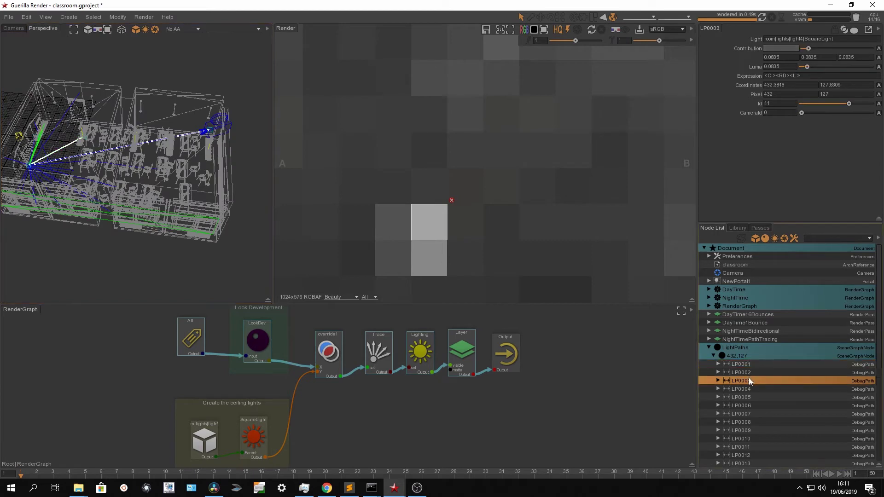
pyautogui.click(743, 389)
pyautogui.click(741, 398)
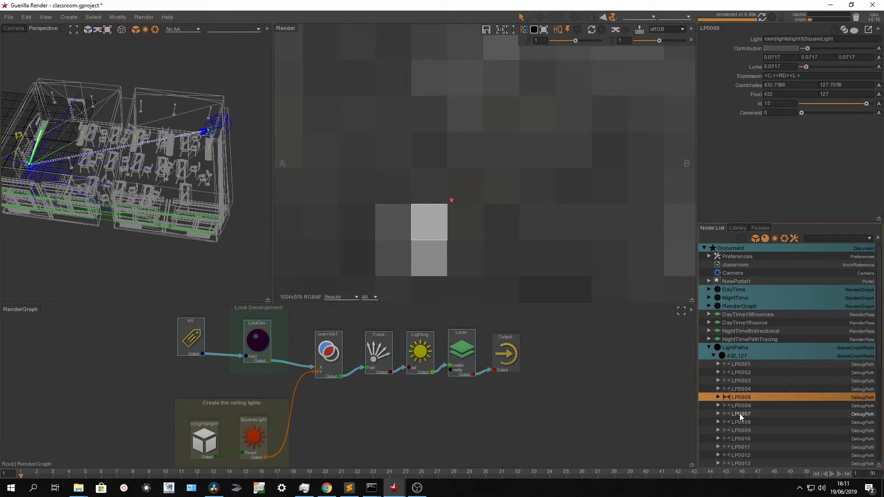
pyautogui.click(743, 365)
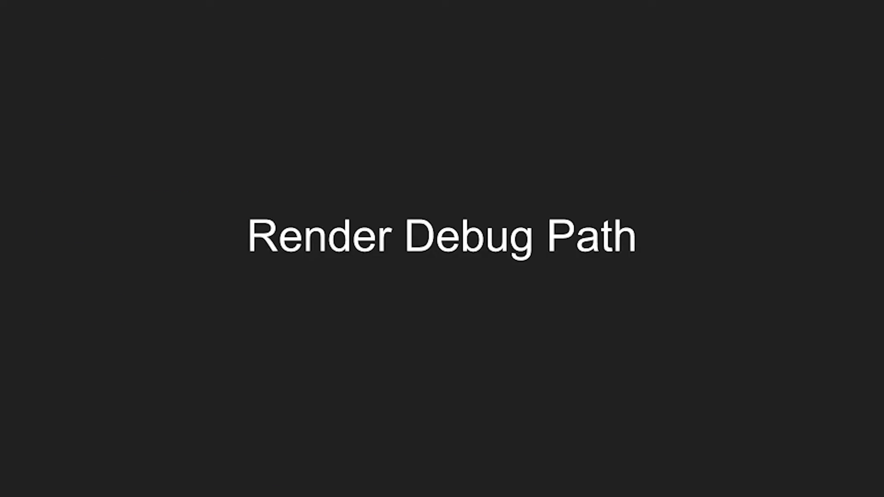
# Step: Consult the Basics slide in Google Slides to interpret LP0001's expression, ending back in Guerilla Render
pyautogui.press('Right')
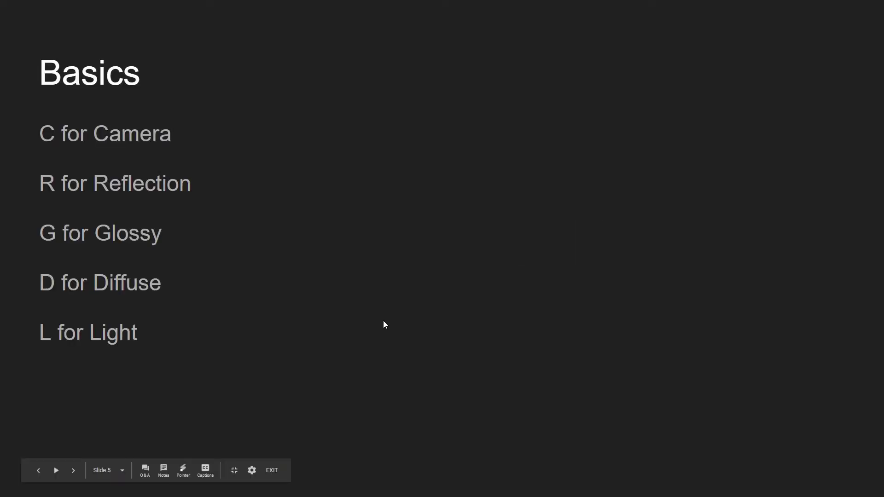
pyautogui.hotkey('alt', 'Tab')
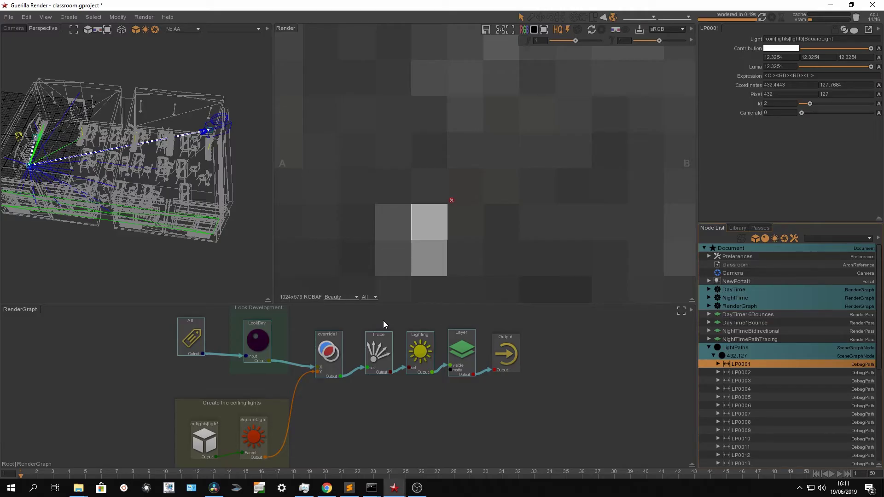
pyautogui.hotkey('alt', 'Tab')
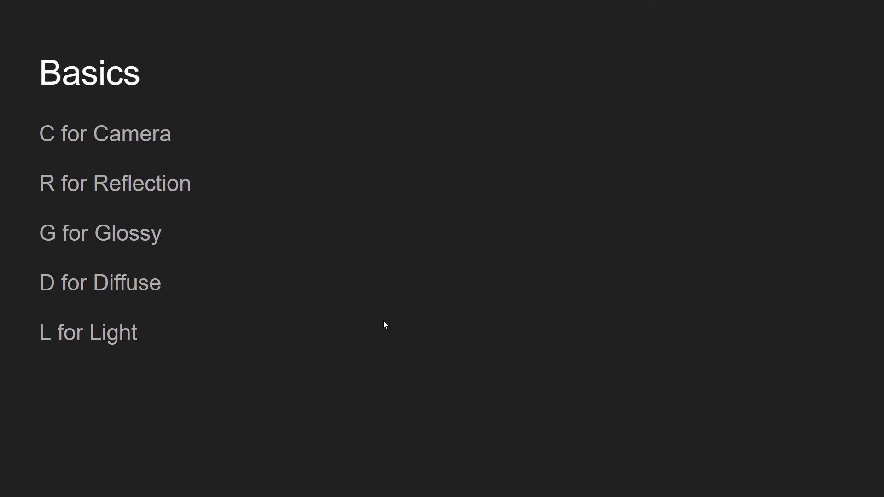
pyautogui.hotkey('alt', 'Tab')
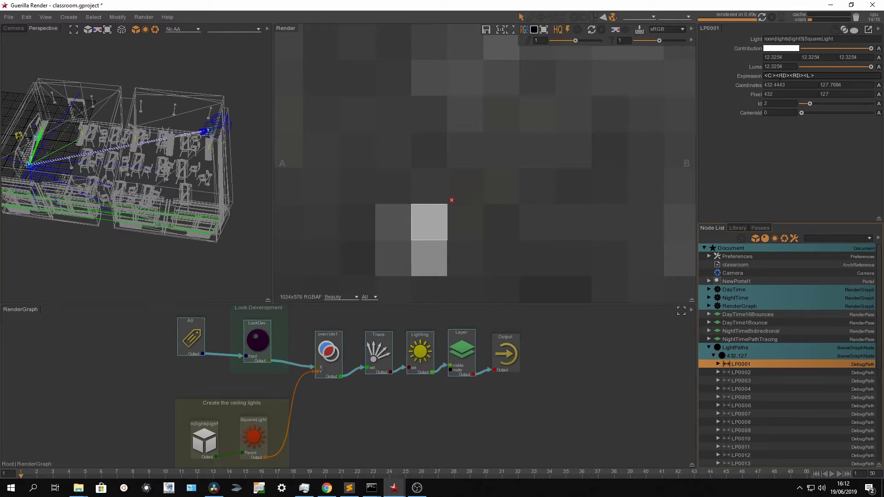
pyautogui.hotkey('alt', 'Tab')
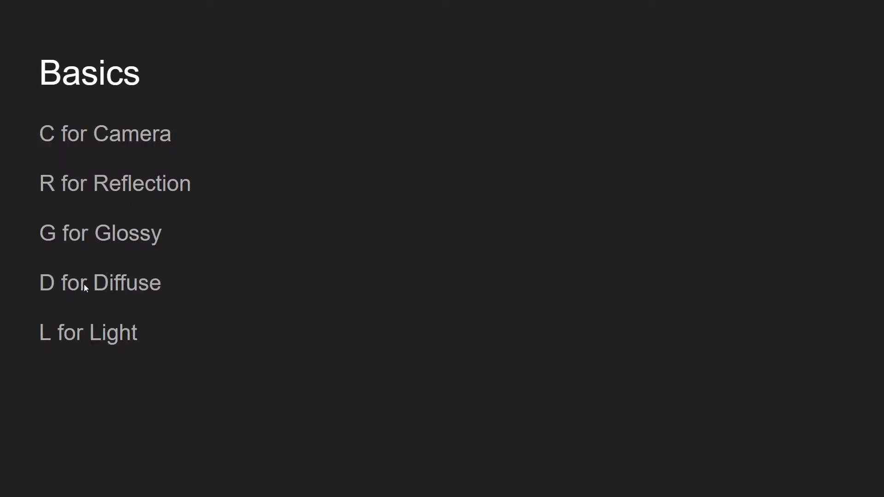
pyautogui.hotkey('alt', 'Tab')
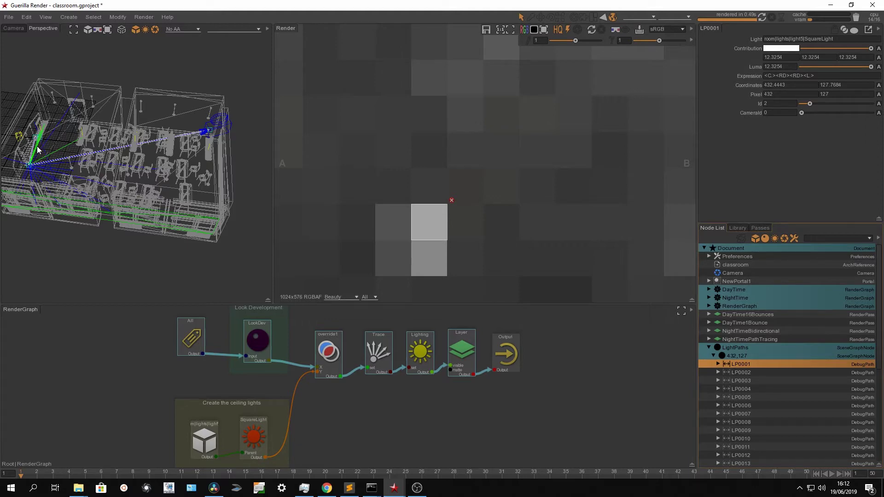
# Step: Inspect path LP0001's bounces between camera, wall and ceiling light in a maximized perspective view, then restore the full layout
pyautogui.scroll(3, 37, 138)
pyautogui.press('space')
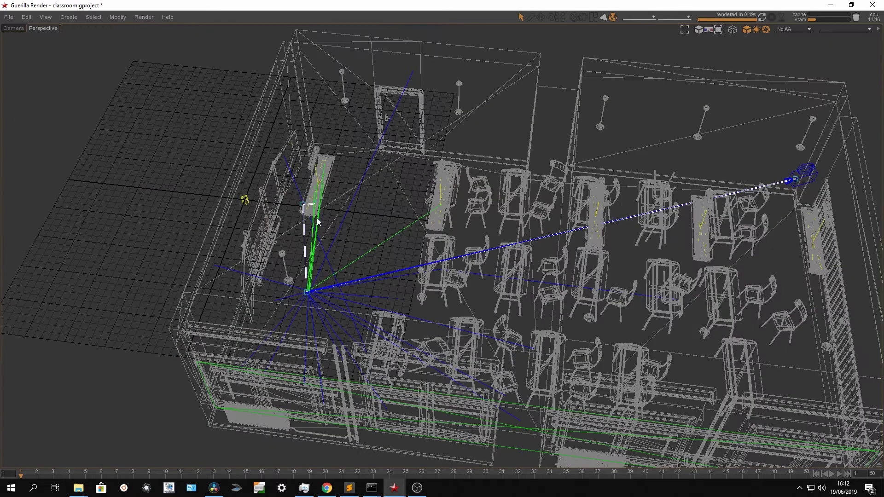
pyautogui.scroll(-5, 360, 241)
pyautogui.keyDown('alt'); pyautogui.moveTo(361, 242); pyautogui.dragTo(437, 254); pyautogui.keyUp('alt')
pyautogui.scroll(5, 477, 250)
pyautogui.scroll(-3, 437, 250)
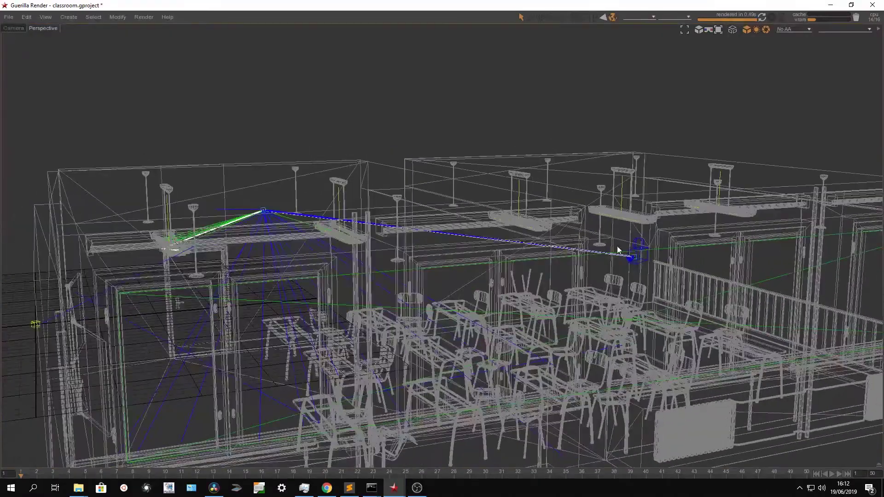
pyautogui.keyDown('alt'); pyautogui.moveTo(269, 212); pyautogui.dragTo(299, 239); pyautogui.keyUp('alt')
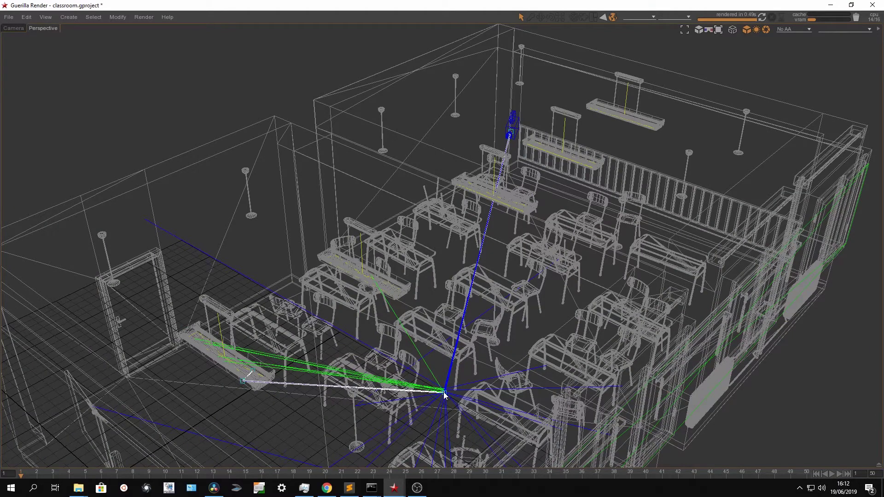
pyautogui.keyDown('alt'); pyautogui.moveTo(257, 375); pyautogui.dragTo(523, 307); pyautogui.keyUp('alt')
pyautogui.scroll(-3, 484, 304)
pyautogui.keyDown('alt'); pyautogui.moveTo(444, 299); pyautogui.dragTo(450, 323); pyautogui.keyUp('alt')
pyautogui.press('space')
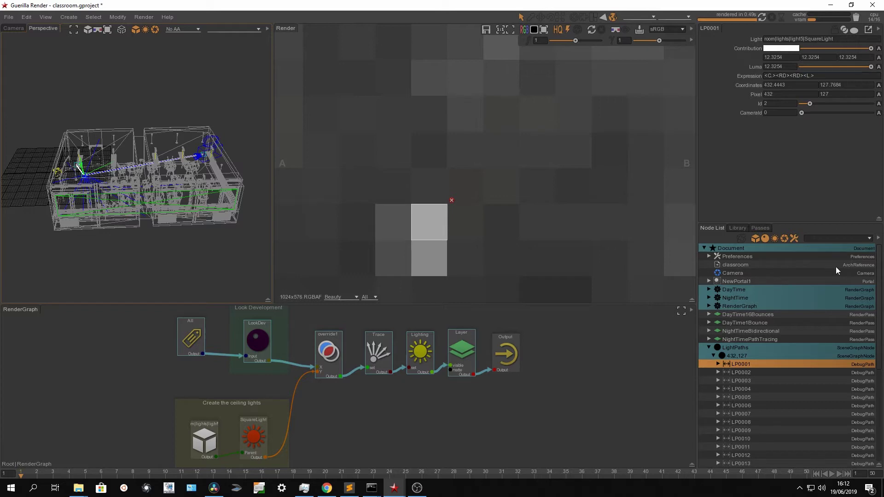
# Step: Compare path LP0003 with LP0001 and view LP0001 from the back of the classroom
pyautogui.click(743, 372)
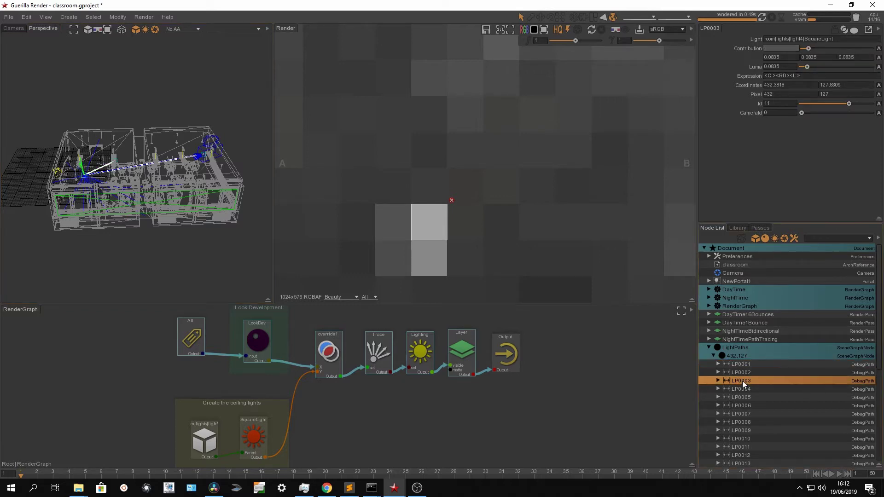
pyautogui.click(742, 364)
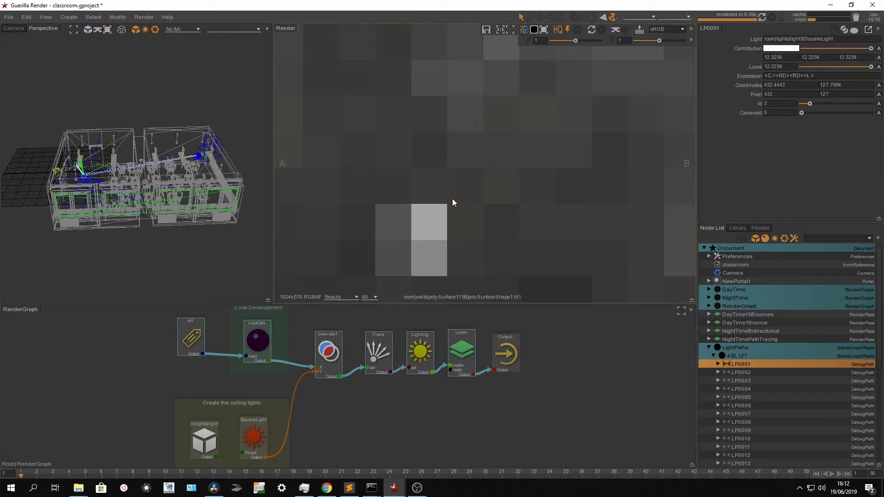
pyautogui.keyDown('alt'); pyautogui.moveTo(156, 186); pyautogui.dragTo(95, 176); pyautogui.keyUp('alt')
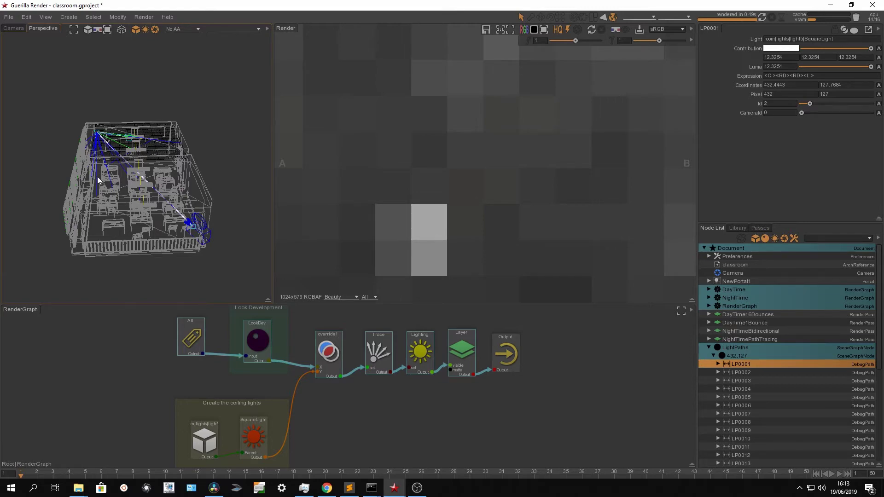
# Step: View the LPE title slide in Google Slides and return to the classroom project in Guerilla Render
pyautogui.hotkey('alt', 'Tab')
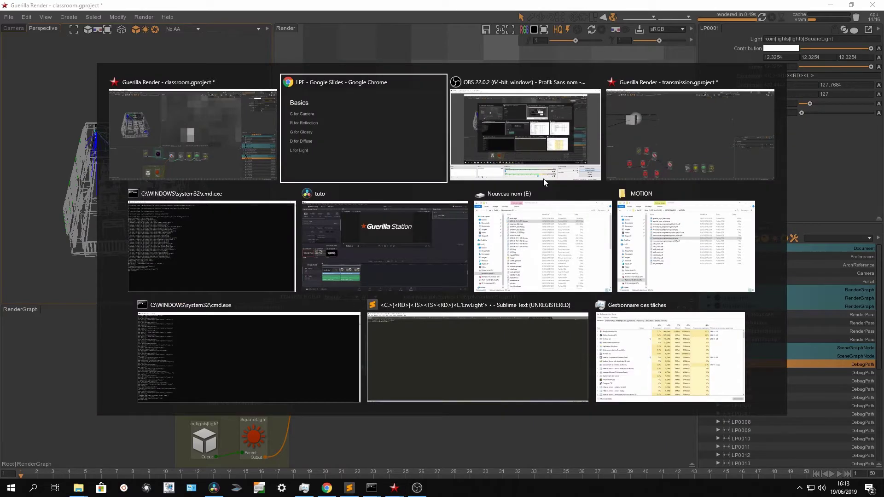
pyautogui.press('Left')
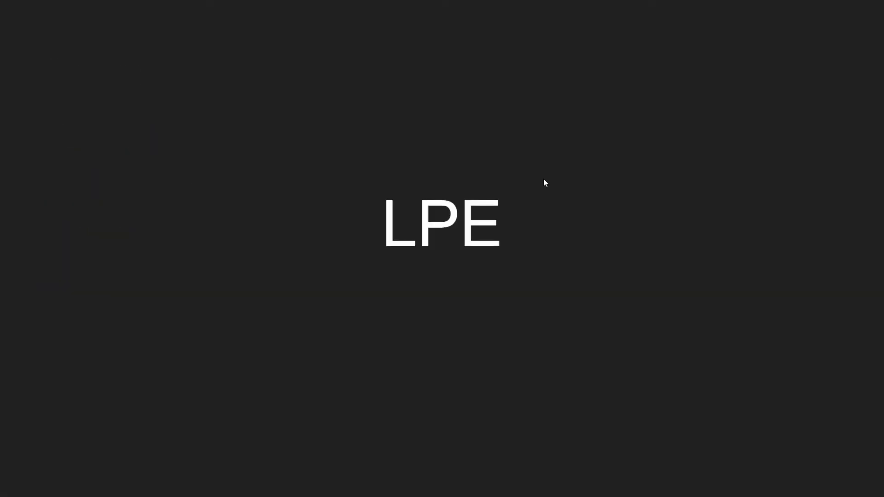
pyautogui.hotkey('alt', 'Tab')
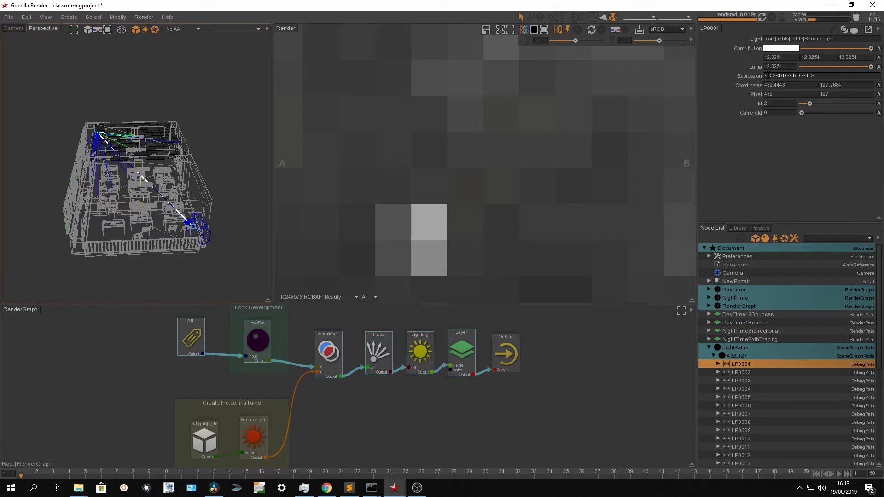
# Step: Add a new output to the NightTimePathTracing layer and name it BeautyLPE
pyautogui.click(762, 227)
pyautogui.click(731, 283)
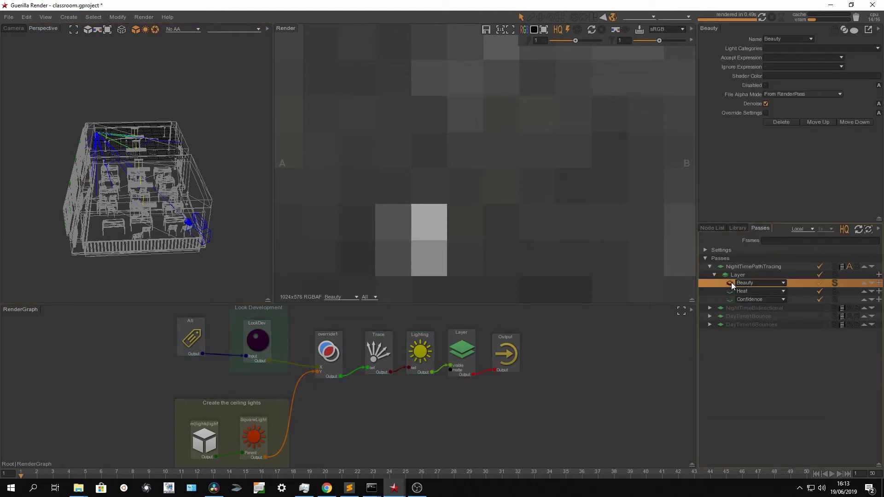
pyautogui.click(880, 284)
pyautogui.write('LPE')
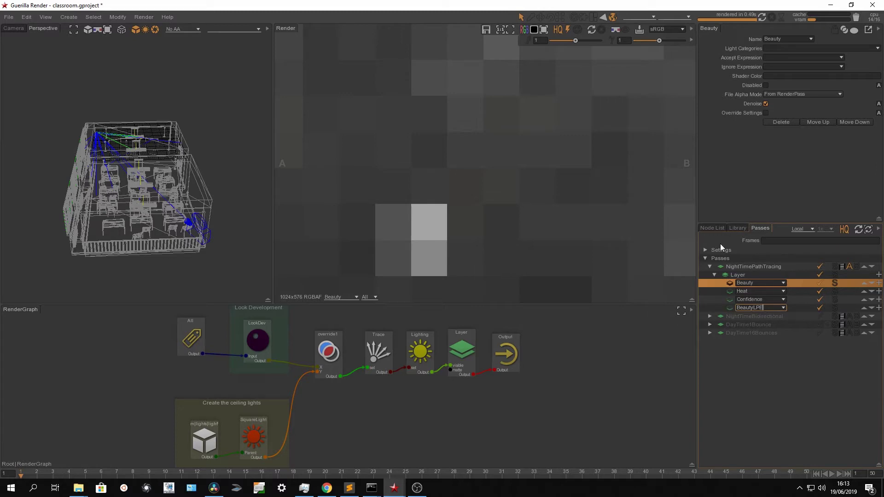
# Step: Copy light path LP0001's expression <C.><RD><RD><L.> into the Accept Expression of the BeautyLPE output
pyautogui.click(713, 227)
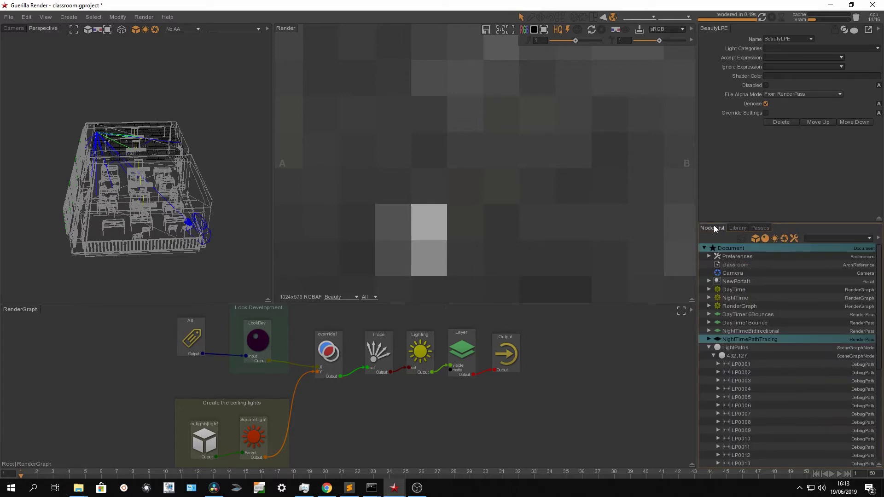
pyautogui.click(742, 363)
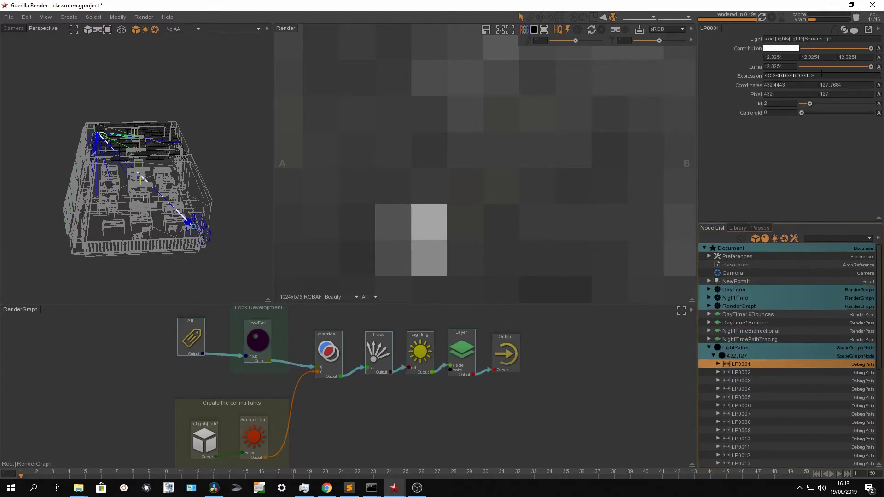
pyautogui.click(760, 228)
pyautogui.click(730, 310)
pyautogui.click(784, 58)
pyautogui.write('<C.><RD><RD><L.>')
pyautogui.press('Return')
# Step: Render the classroom pass and display the BeautyLPE output to check the noisy wall area
pyautogui.scroll(-5, 530, 167)
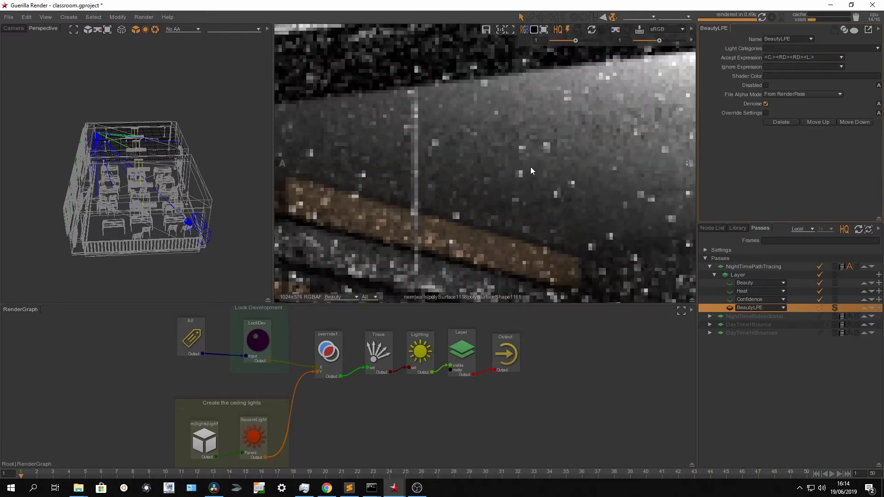
pyautogui.moveTo(561, 200); pyautogui.dragTo(538, 178, button='middle')
pyautogui.scroll(2, 538, 178)
pyautogui.click(762, 18)
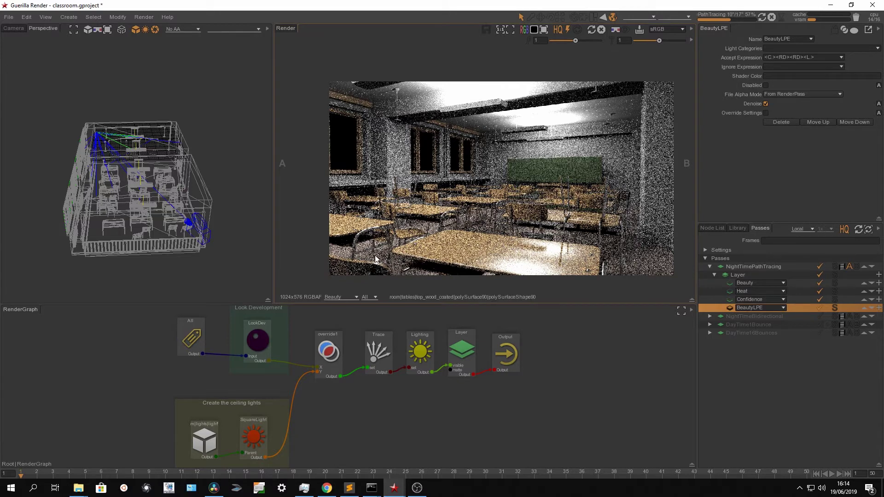
pyautogui.click(344, 296)
pyautogui.click(346, 332)
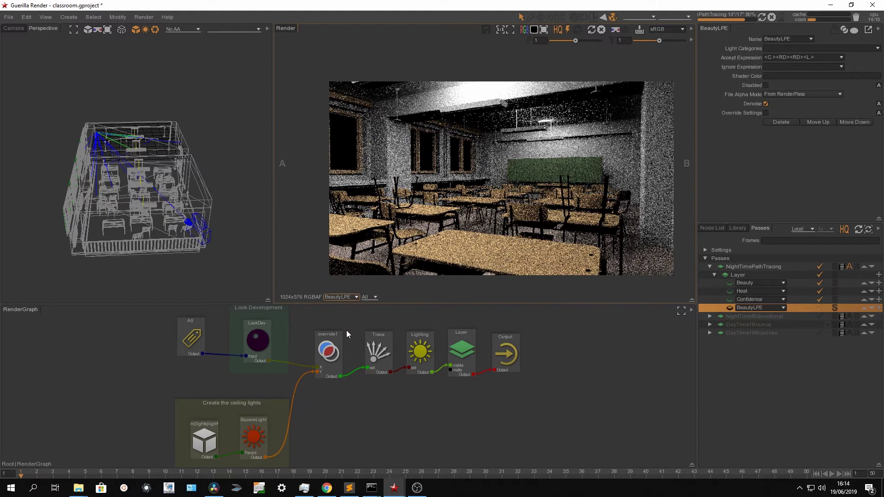
pyautogui.scroll(6, 483, 122)
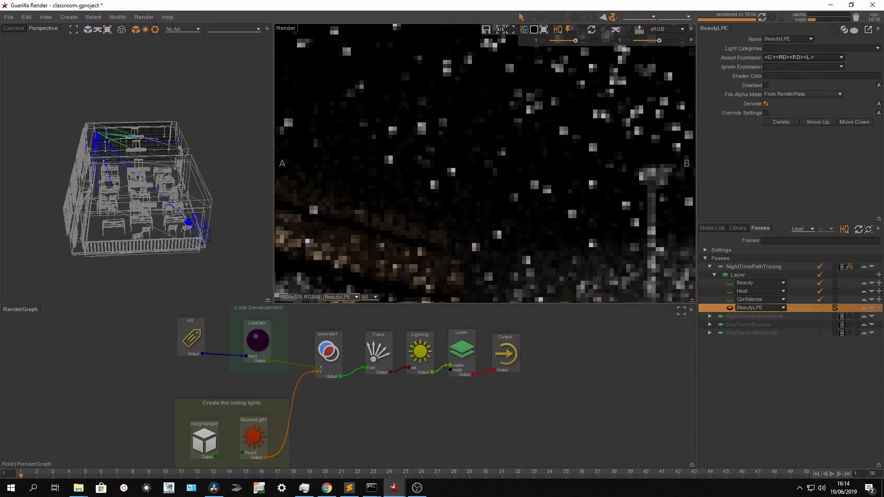
pyautogui.moveTo(790, 58); pyautogui.dragTo(804, 57)
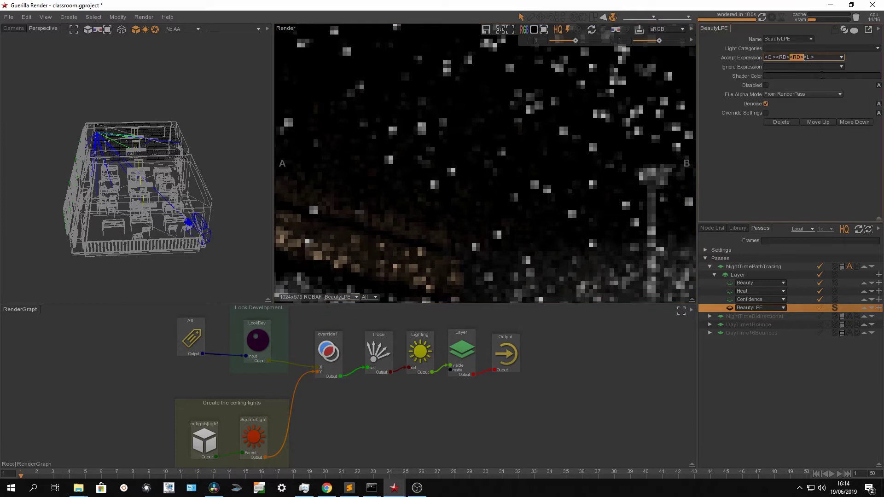
pyautogui.hotkey('ctrl', 'x')
pyautogui.hotkey('ctrl', 'v')
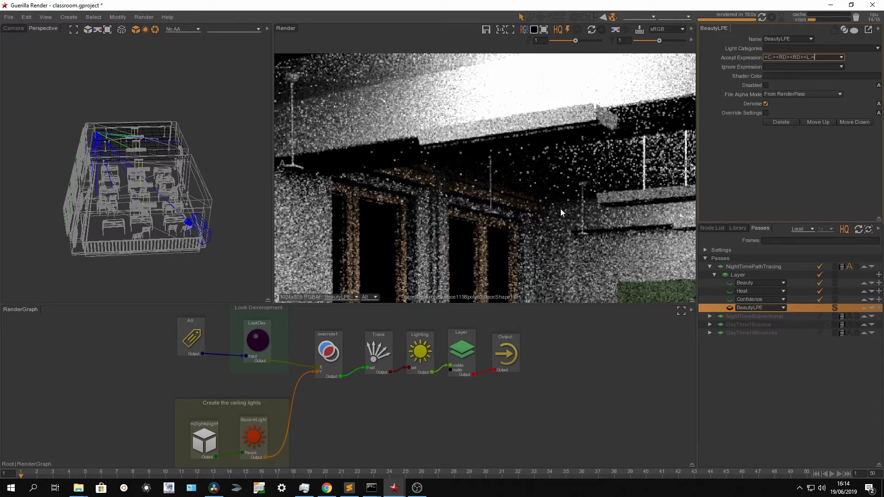
pyautogui.scroll(5, 560, 208)
pyautogui.scroll(2, 526, 167)
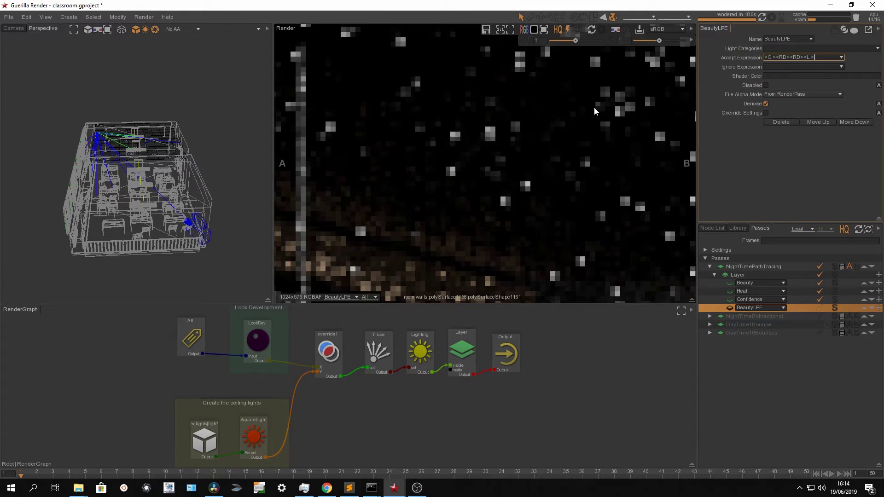
# Step: Set BeautyLPE's Accept Expression to All and its Ignore Expression to <C.><RD><RD><L.>
pyautogui.moveTo(819, 56); pyautogui.dragTo(762, 57)
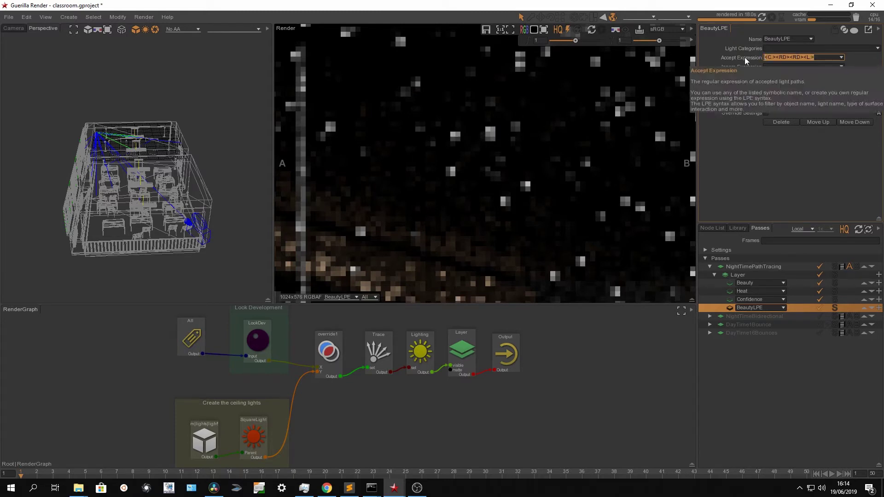
pyautogui.press('BackSpace')
pyautogui.click(841, 57)
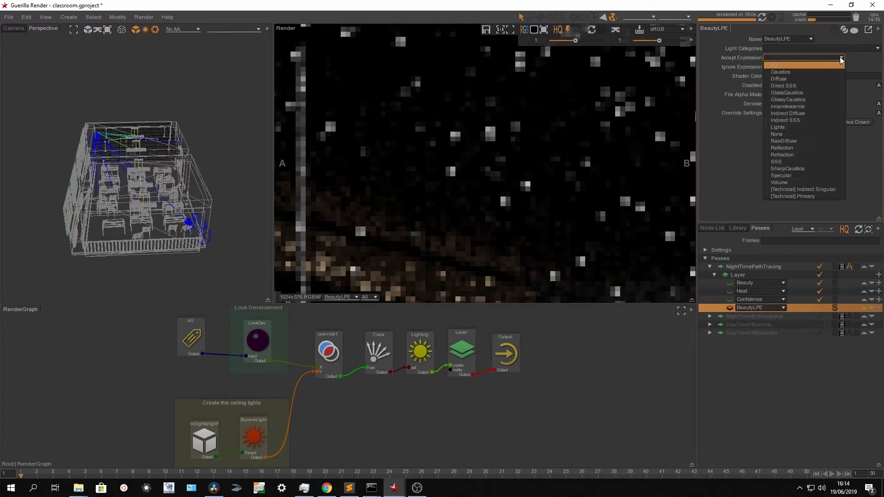
pyautogui.click(787, 63)
pyautogui.click(793, 67)
pyautogui.hotkey('ctrl', 'v')
pyautogui.press('Return')
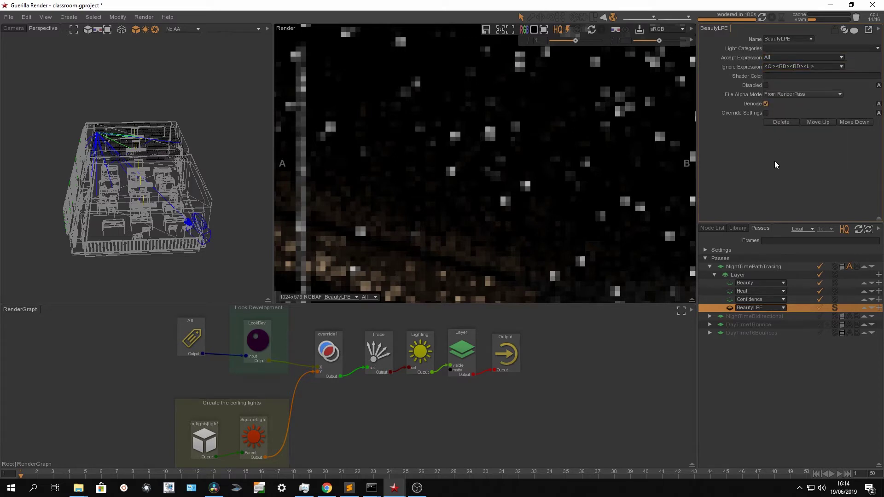
# Step: Render the pass again and view the BeautyLPE result across the classroom
pyautogui.click(760, 20)
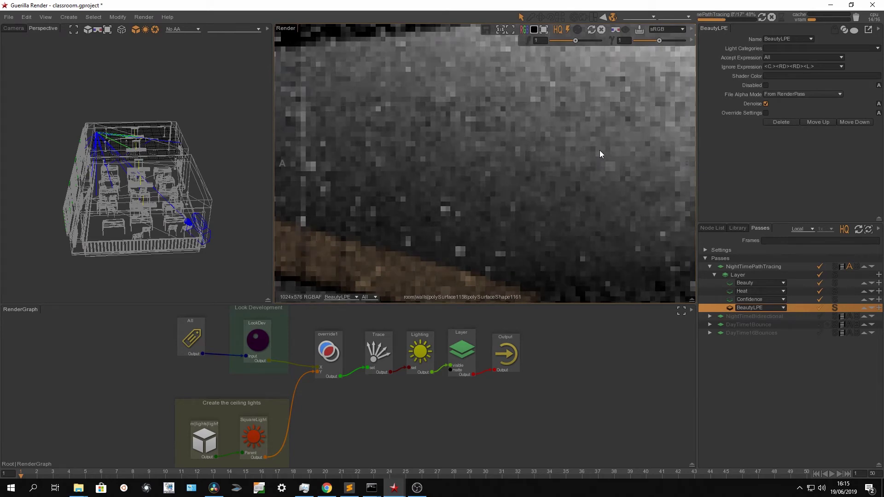
pyautogui.scroll(-3, 552, 172)
pyautogui.scroll(-3, 552, 173)
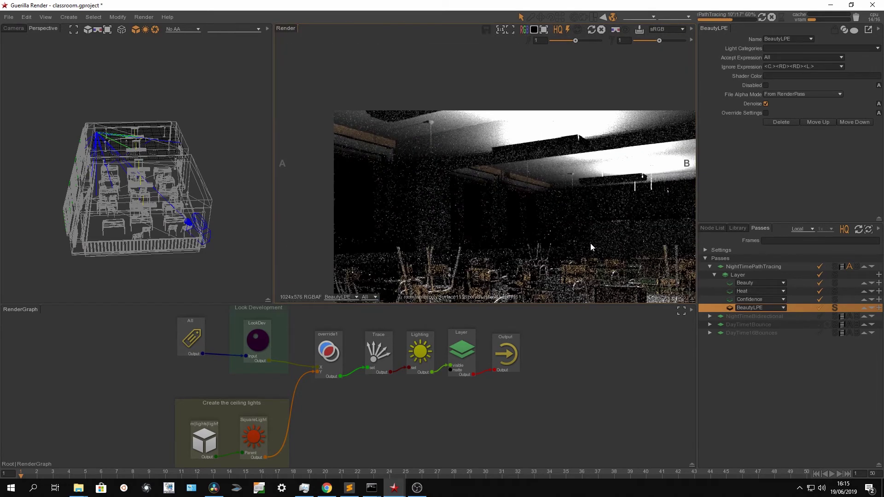
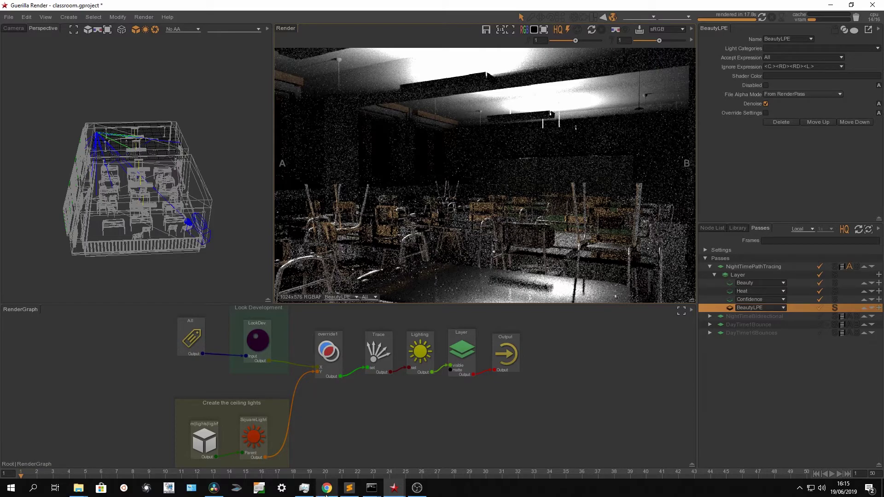
# Step: Read the Google Slides pages on LPE endpoints, middle point types and scattering, and return to Guerilla Render
pyautogui.moveTo(326, 494)
pyautogui.click(327, 457)
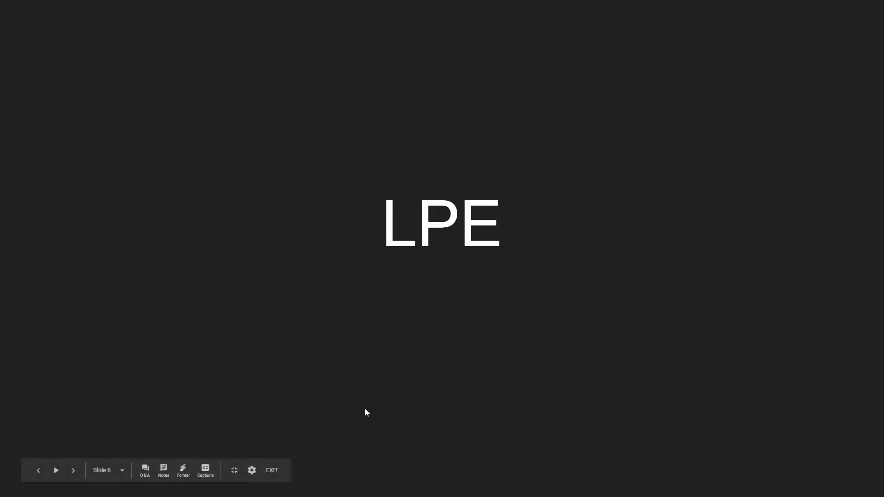
pyautogui.press('Right')
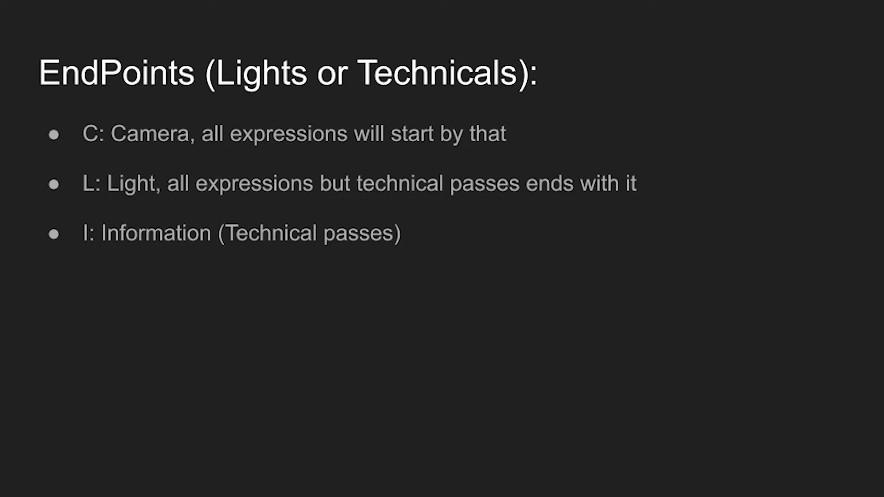
pyautogui.press('Right')
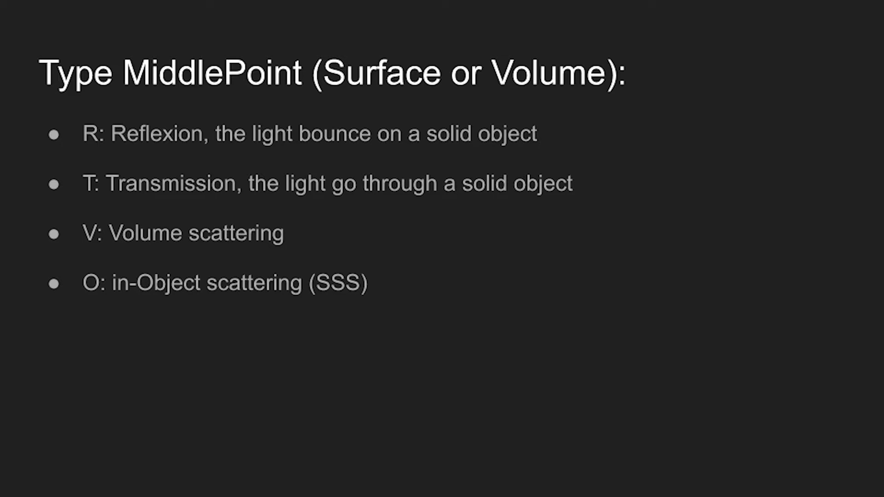
pyautogui.press('Right')
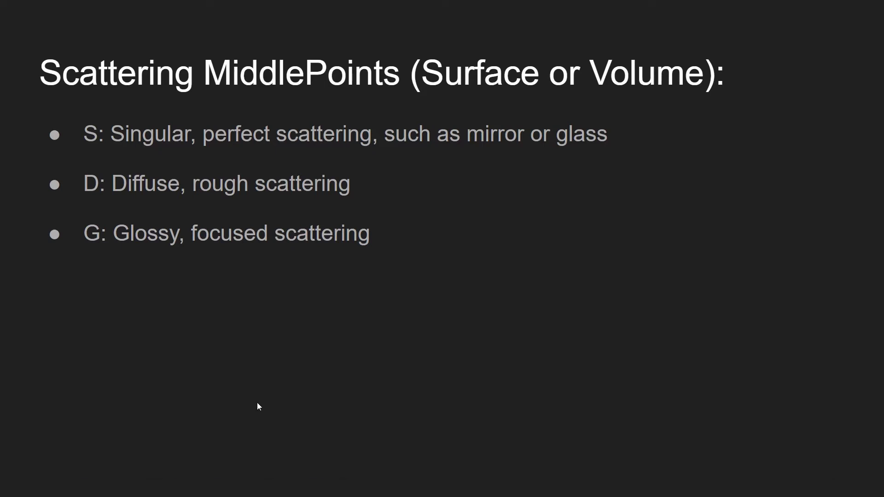
pyautogui.hotkey('alt', 'Tab')
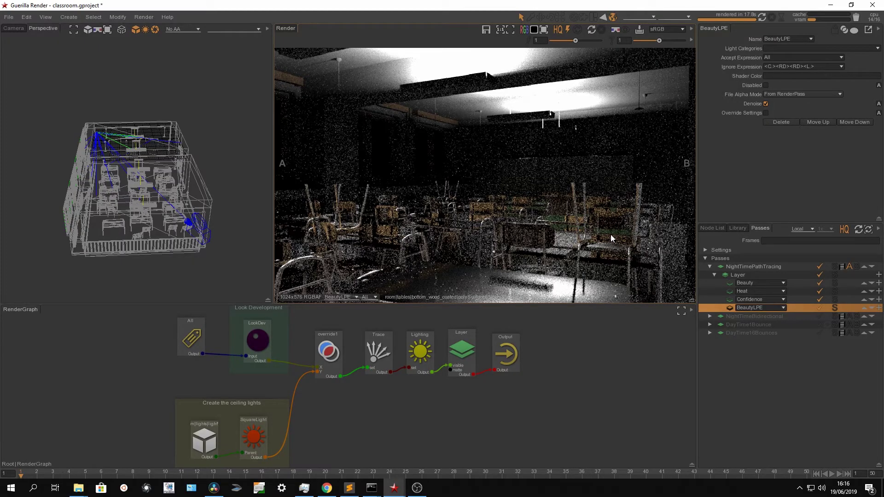
# Step: Check the expressions of light paths LP0003 to LP0007 recorded for pixel 432,127
pyautogui.scroll(-2, 567, 193)
pyautogui.moveTo(590, 211); pyautogui.dragTo(559, 197, button='middle')
pyautogui.scroll(2, 559, 197)
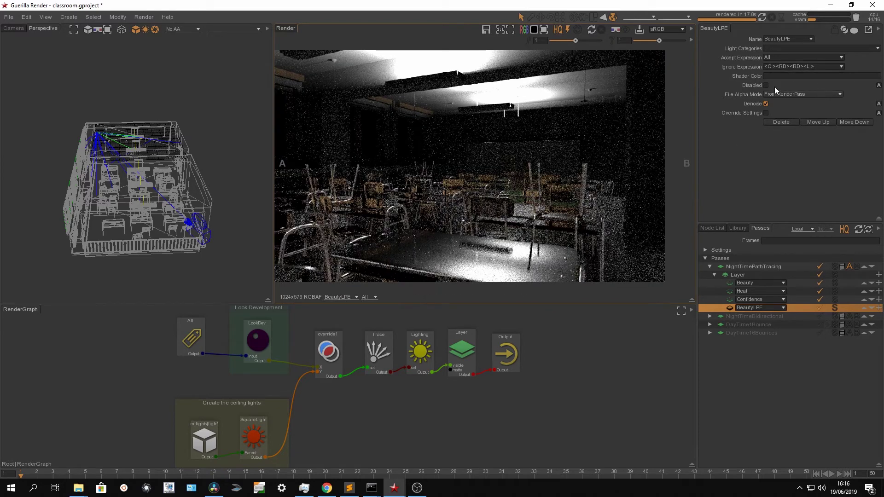
pyautogui.click(721, 229)
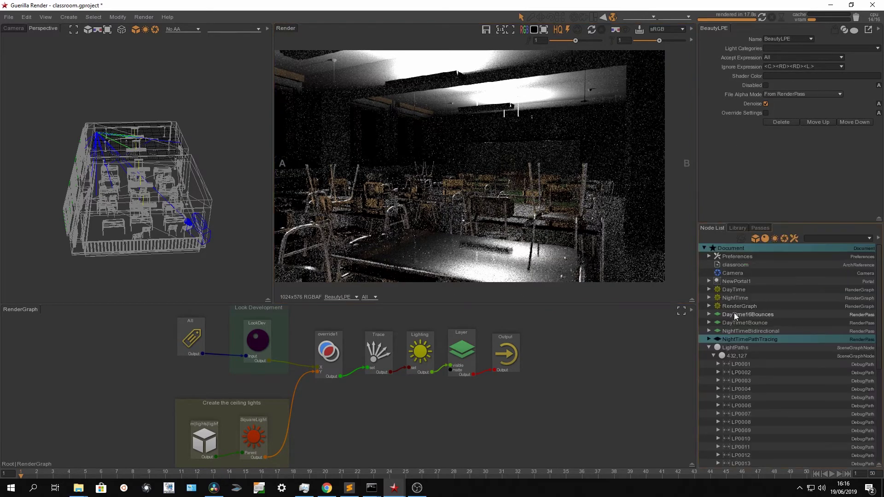
pyautogui.click(741, 381)
pyautogui.click(740, 389)
pyautogui.click(741, 397)
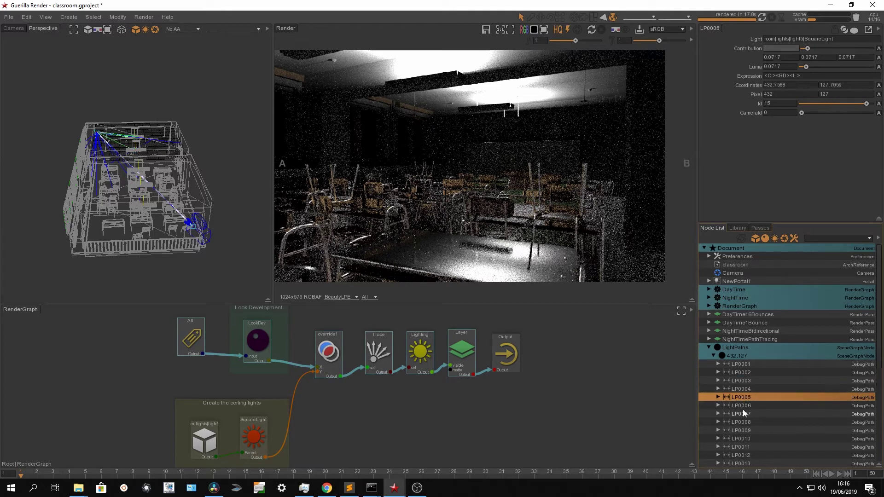
pyautogui.click(743, 412)
pyautogui.click(742, 405)
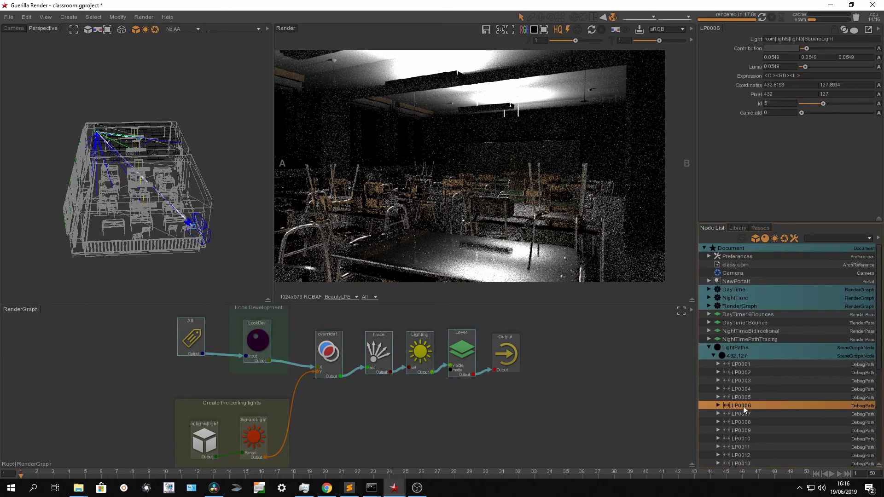
# Step: Copy the Ignore Expression of the BeautyLPE output and clear that setting
pyautogui.click(760, 228)
pyautogui.click(730, 308)
pyautogui.click(832, 67)
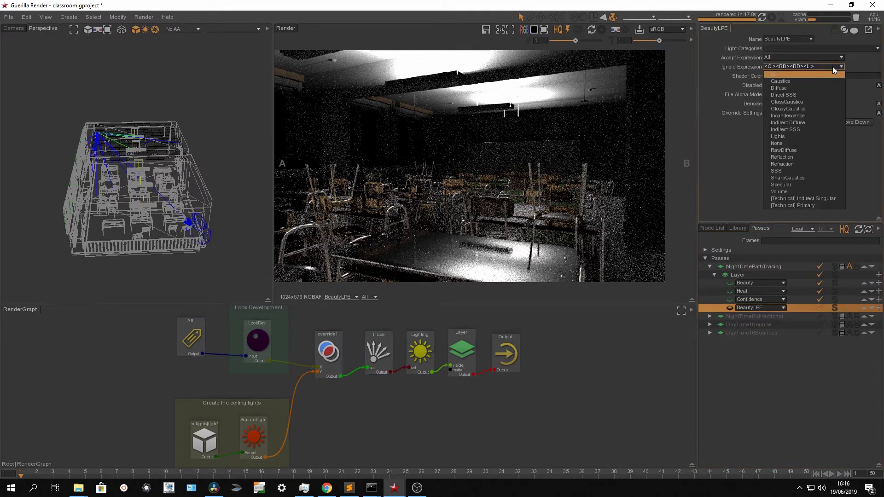
pyautogui.moveTo(822, 66); pyautogui.dragTo(759, 66)
pyautogui.hotkey('ctrl', 'c')
pyautogui.press('BackSpace')
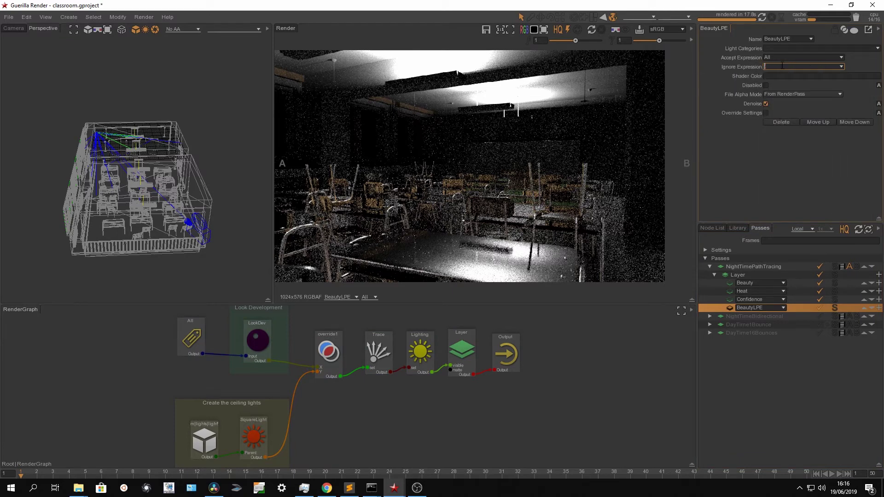
# Step: Set BeautyLPE's Accept Expression to <C.><R[DG]><RD><L.> and run a render of the pass, stopping it partway
pyautogui.doubleClick(783, 58)
pyautogui.press('BackSpace')
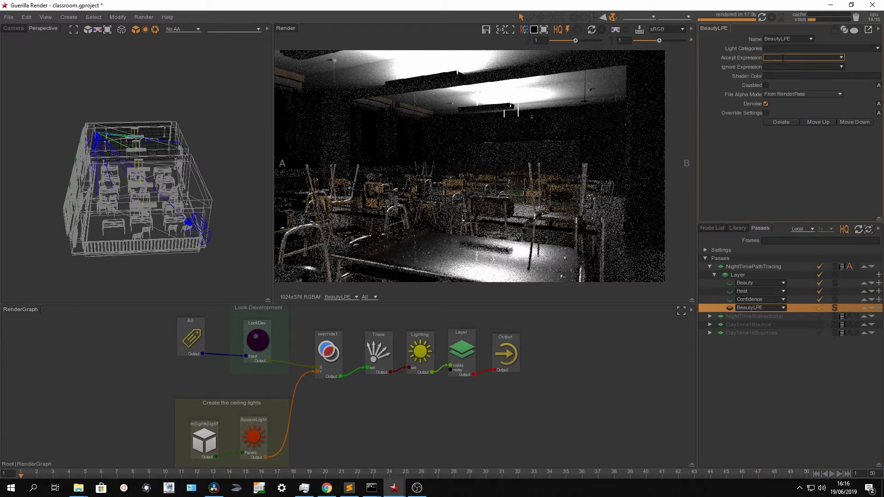
pyautogui.hotkey('ctrl', 'v')
pyautogui.press('Left')
pyautogui.press('Left')
pyautogui.press('Left')
pyautogui.press('Left')
pyautogui.press('Left')
pyautogui.press('Left')
pyautogui.press('Left')
pyautogui.press('Left')
pyautogui.press('Left')
pyautogui.press('Left')
pyautogui.write('[')
pyautogui.write(']')
pyautogui.write('G')
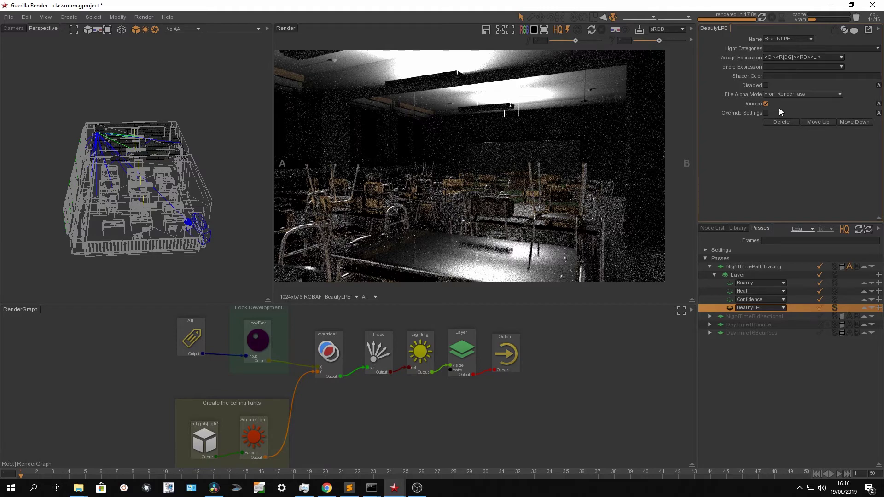
pyautogui.click(762, 17)
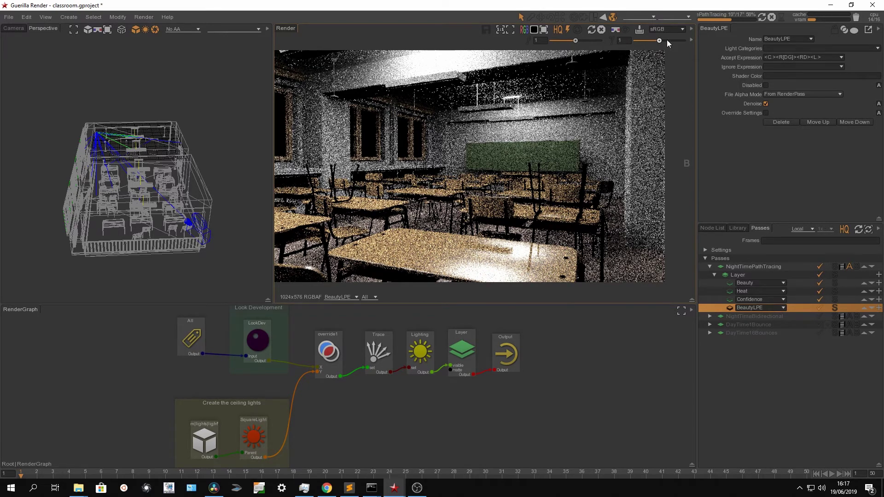
pyautogui.click(772, 17)
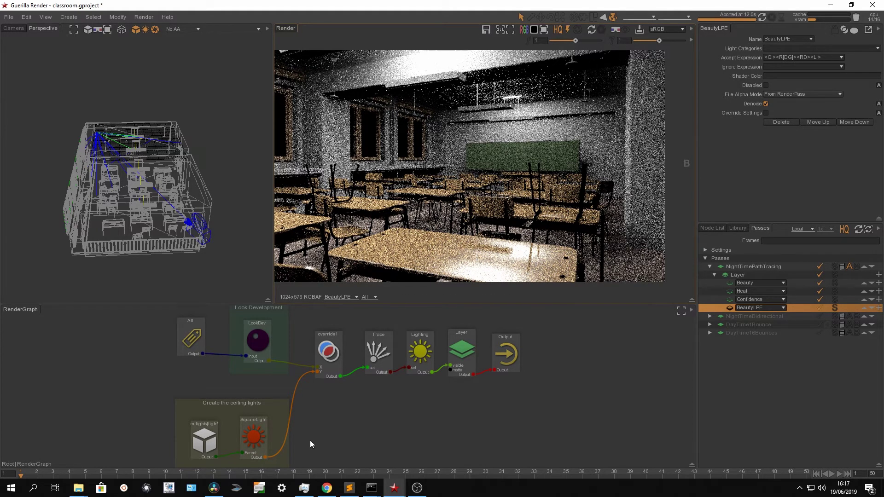
# Step: Switch to Chrome, leave the slideshow and read the preset LPE table in Guerilla's Light Path Expression documentation
pyautogui.click(326, 489)
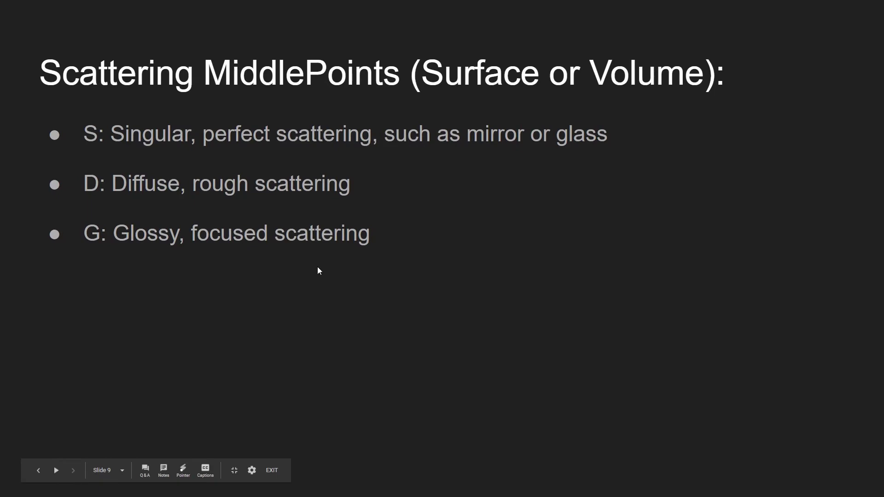
pyautogui.press('Escape')
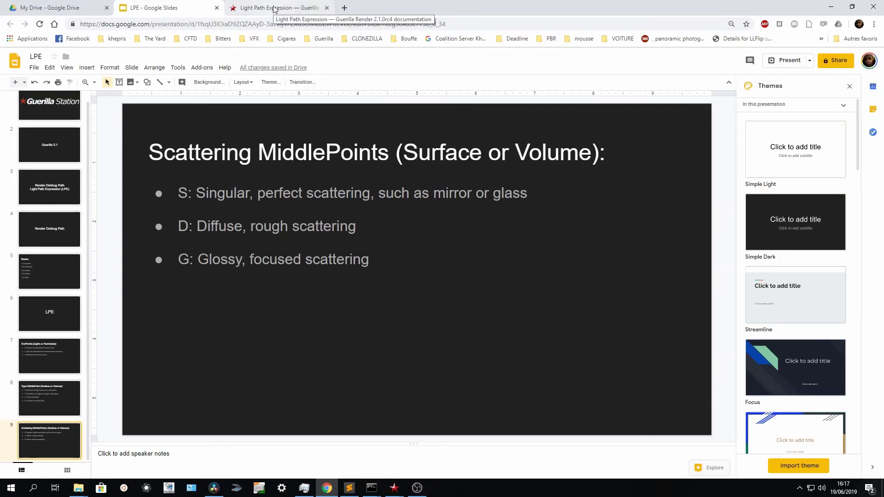
pyautogui.click(275, 9)
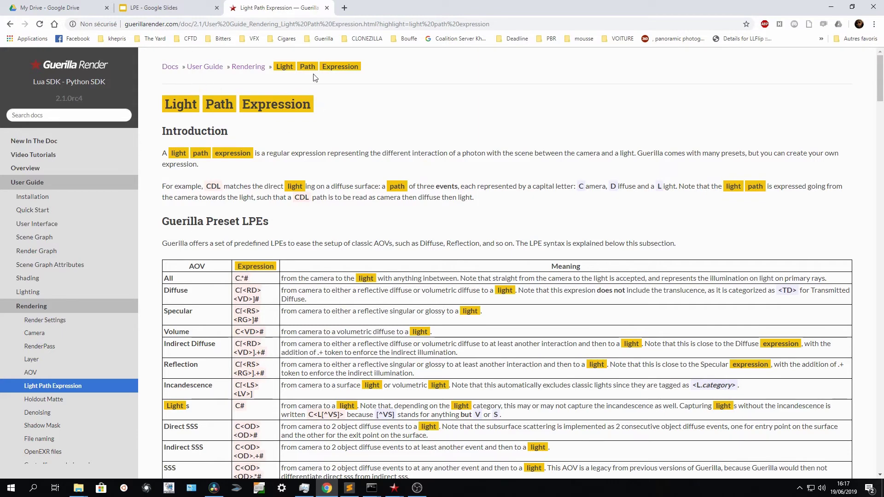
pyautogui.scroll(-3, 341, 173)
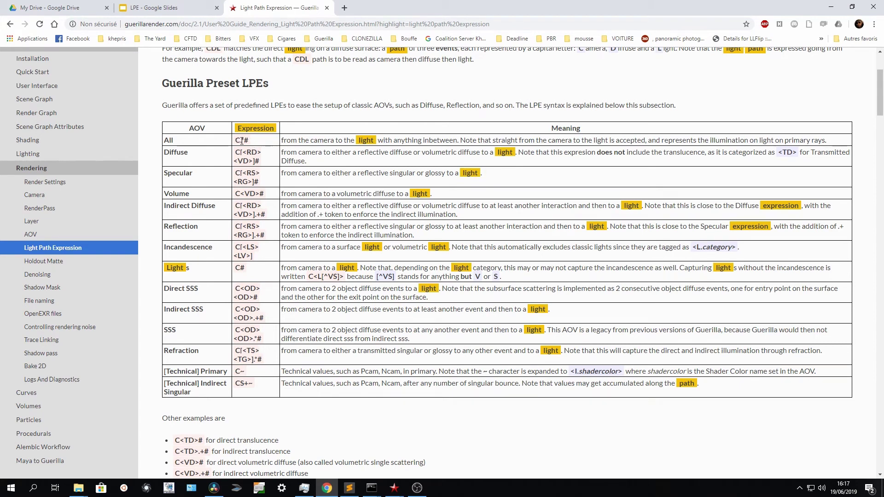
pyautogui.scroll(-3, 257, 146)
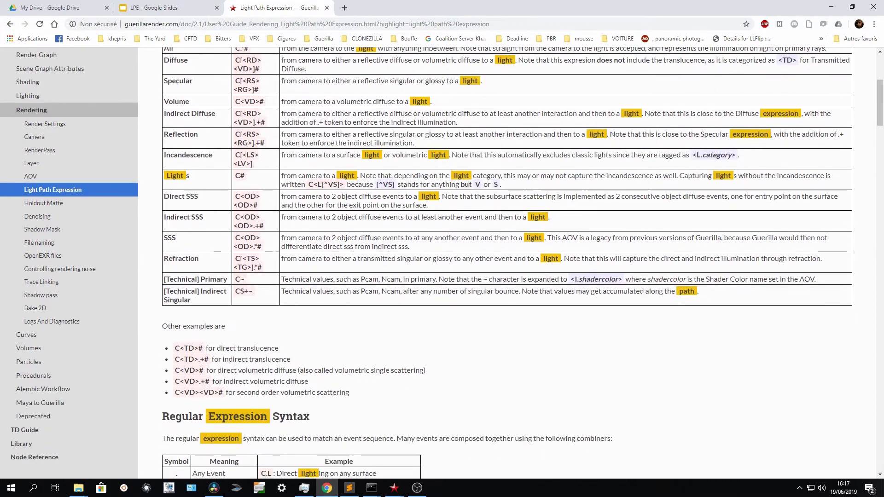
# Step: Study the preset LPE table in Guerilla's documentation, comparing the All and Diffuse expressions with the other examples and the syntax symbols
pyautogui.scroll(-1, 259, 145)
pyautogui.scroll(-2, 258, 144)
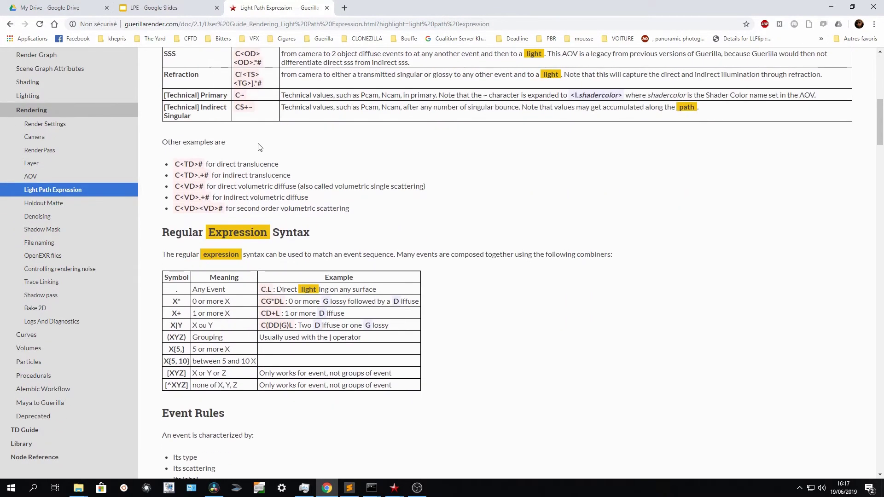
pyautogui.scroll(5, 230, 98)
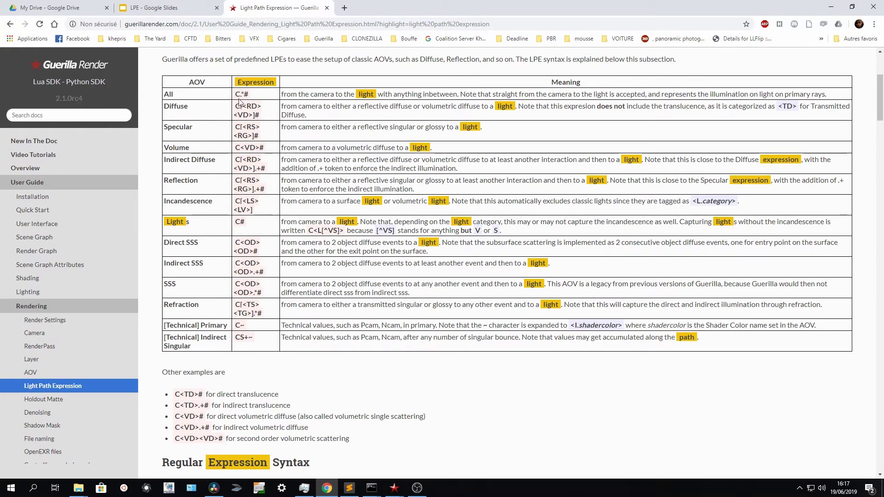
pyautogui.scroll(-4, 252, 150)
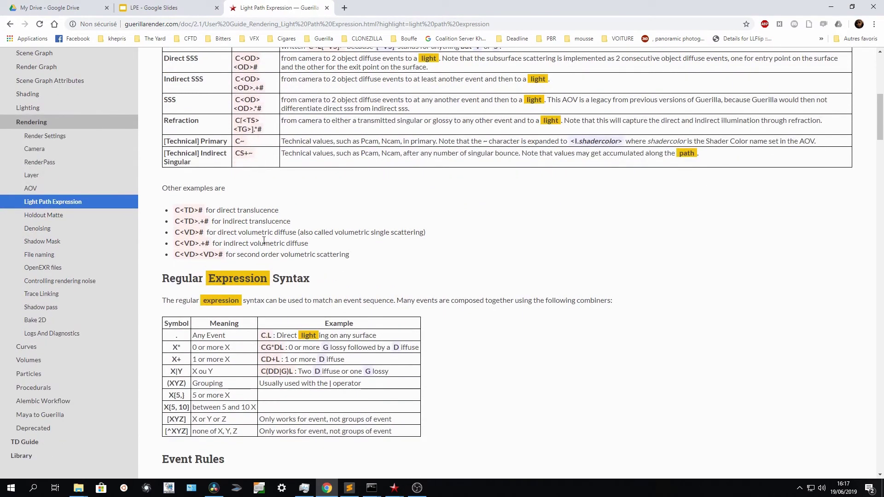
pyautogui.scroll(5, 264, 240)
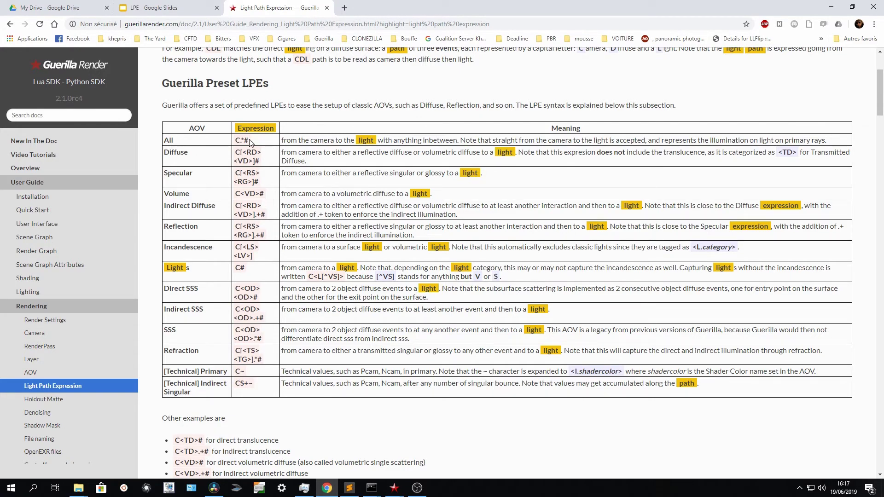
pyautogui.moveTo(250, 140); pyautogui.dragTo(265, 164)
pyautogui.click(254, 154)
pyautogui.click(266, 166)
pyautogui.scroll(-2, 204, 309)
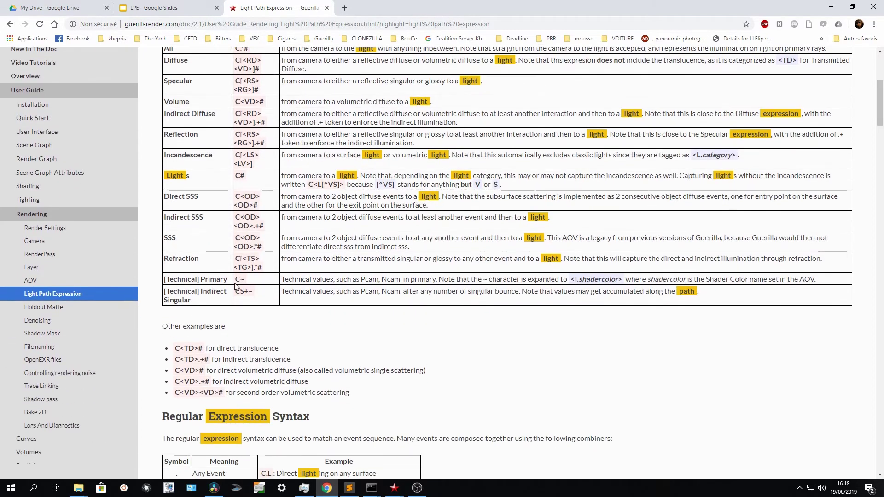
# Step: Read the documentation on regular expression syntax, event types, scattering descriptions and labels, including the 'mytag' LPE tag render examples
pyautogui.scroll(-8, 217, 283)
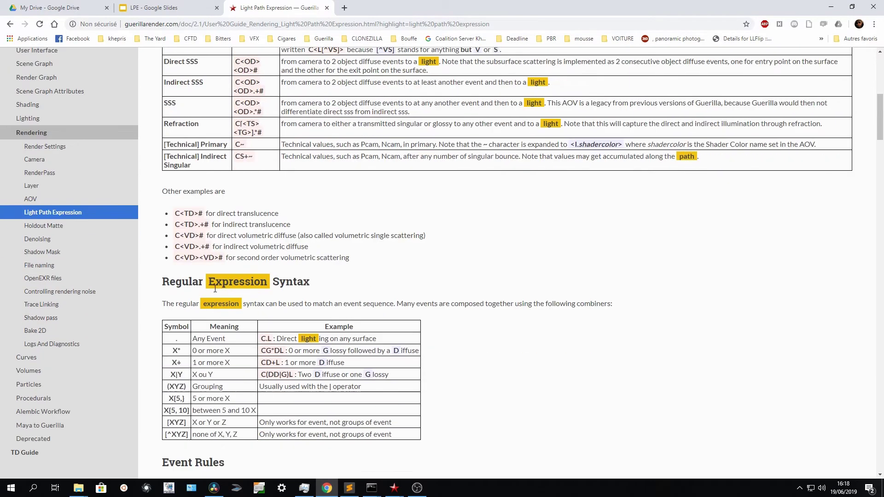
pyautogui.scroll(-11, 215, 289)
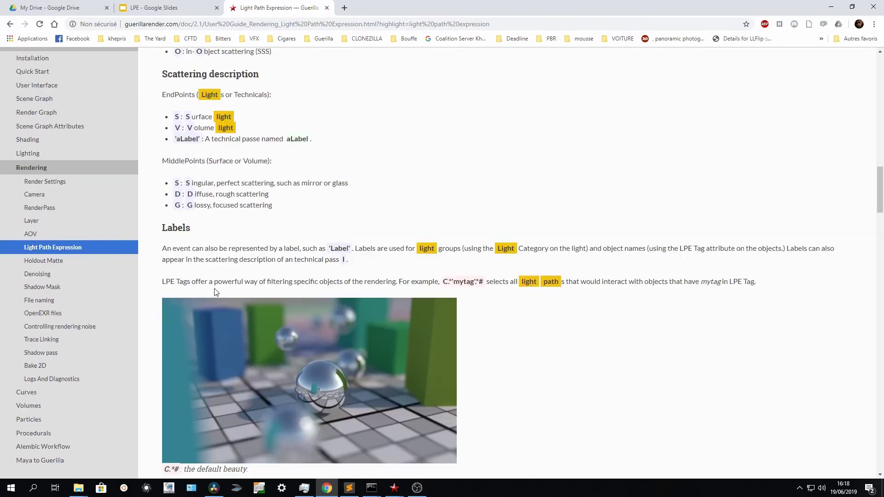
pyautogui.scroll(8, 194, 168)
pyautogui.scroll(-3, 193, 167)
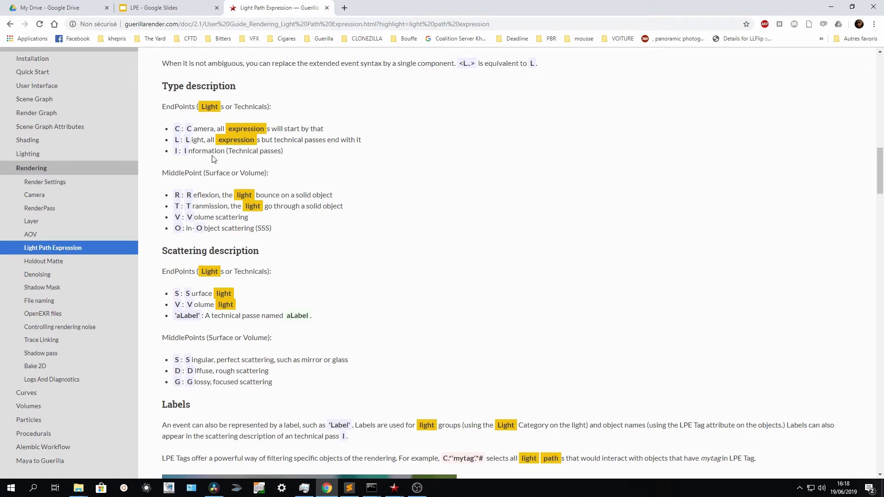
pyautogui.scroll(-12, 212, 159)
pyautogui.scroll(3, 212, 159)
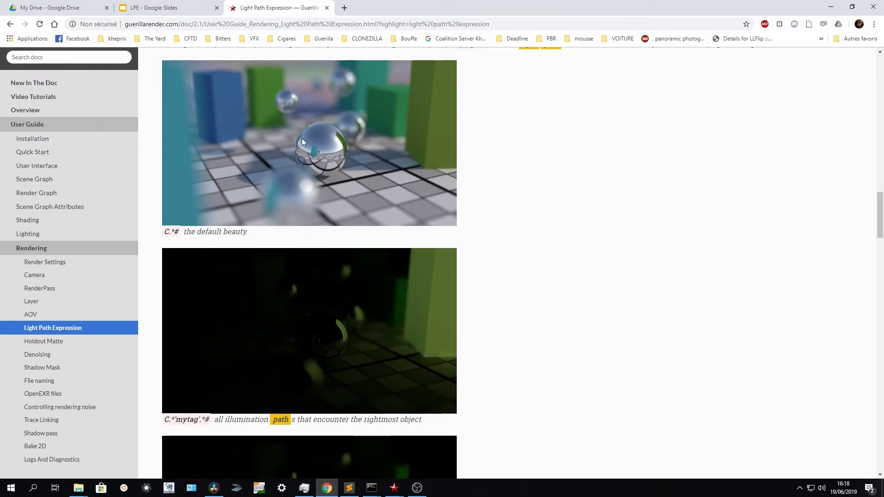
pyautogui.scroll(1, 286, 175)
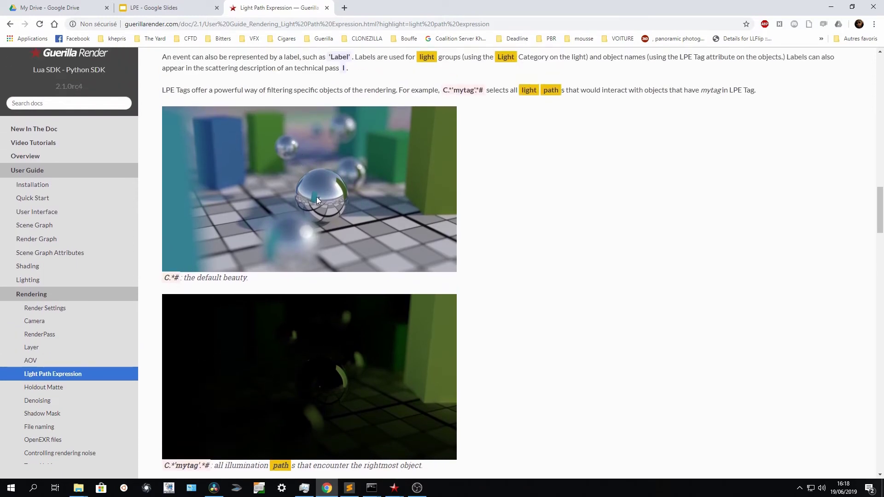
pyautogui.scroll(-1, 316, 201)
pyautogui.scroll(-7, 316, 200)
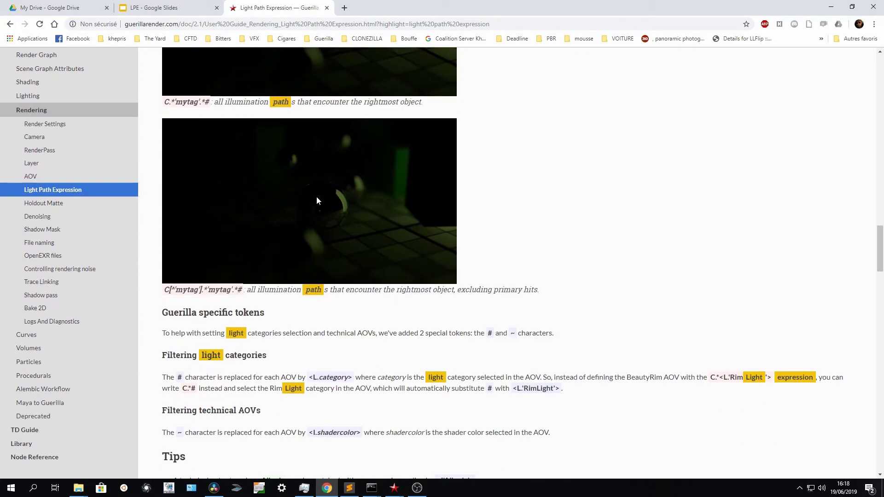
pyautogui.scroll(2, 316, 200)
# Step: Switch to Guerilla Render and set the LPE Tag of the front table's top surface to table
pyautogui.hotkey('alt', 'Tab')
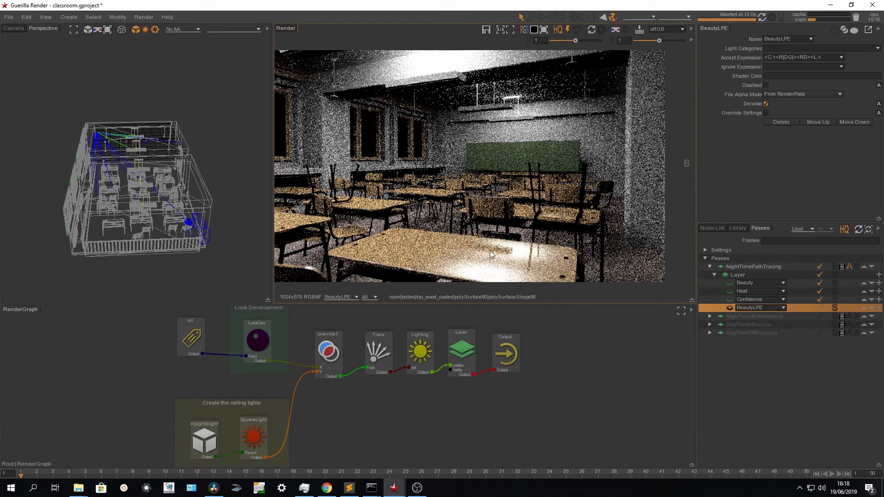
pyautogui.click(432, 244)
pyautogui.click(778, 124)
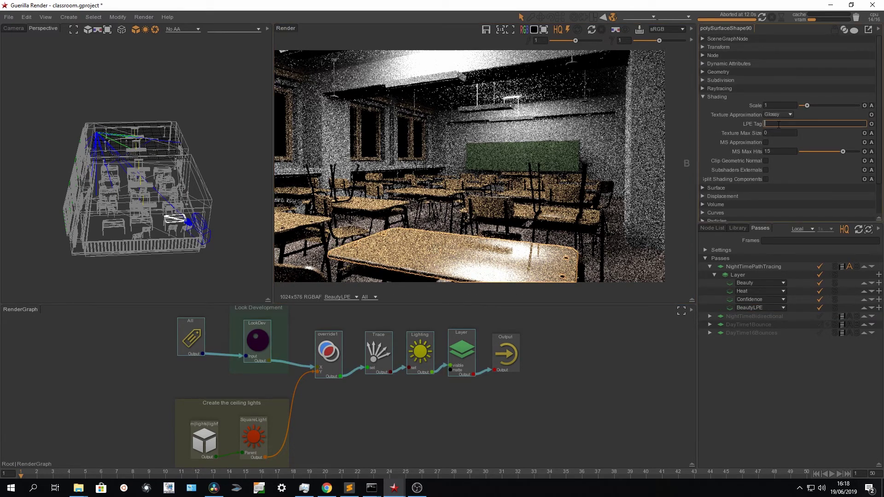
pyautogui.write('table')
pyautogui.press('Return')
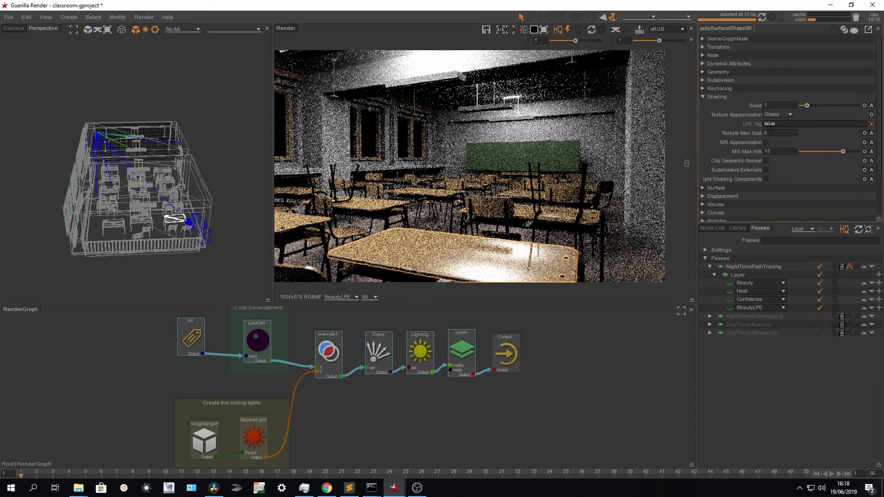
# Step: Add the table label after [DG] in BeautyLPE's Accept Expression, ending it with a double quote, and run a render, stopping it early
pyautogui.click(730, 306)
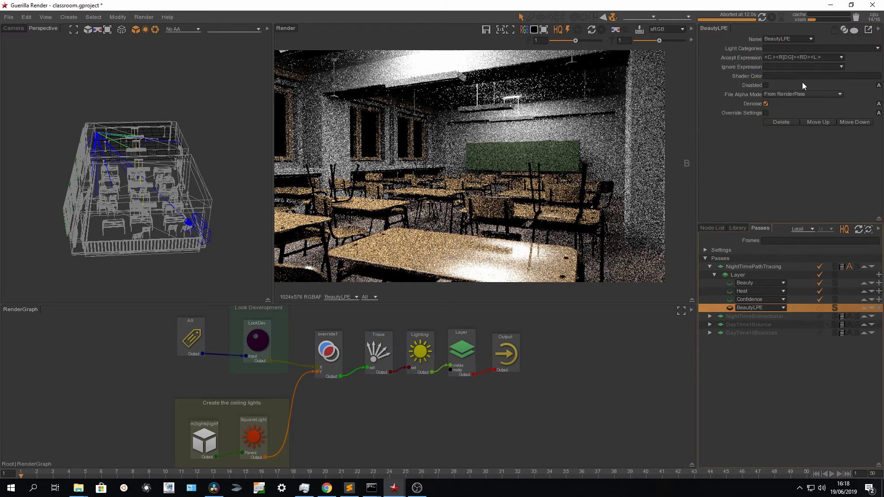
pyautogui.click(793, 57)
pyautogui.write("'")
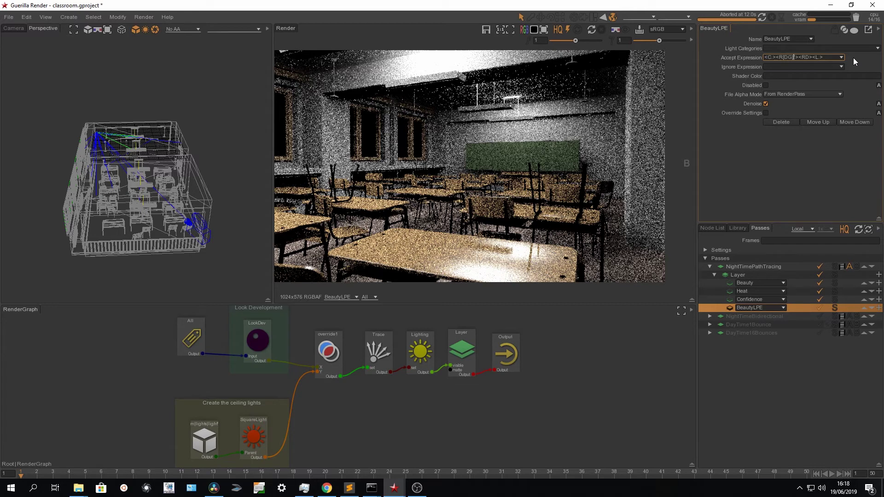
pyautogui.write('table"')
pyautogui.press('Return')
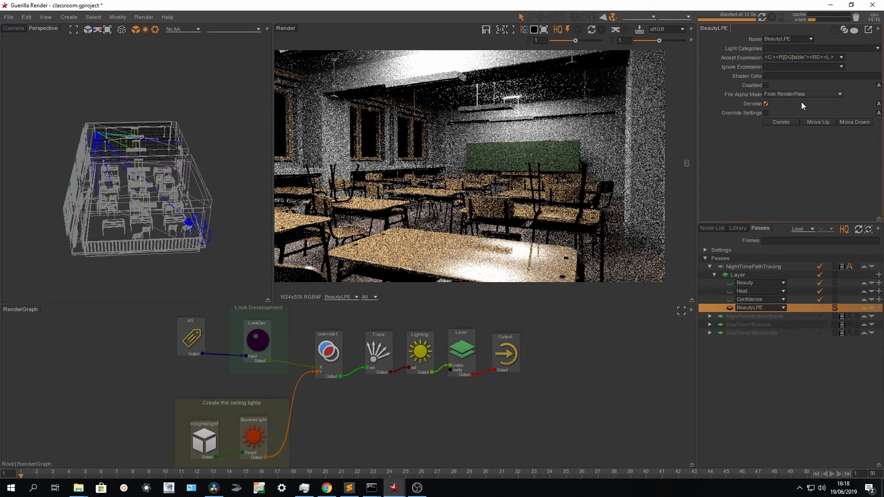
pyautogui.click(762, 18)
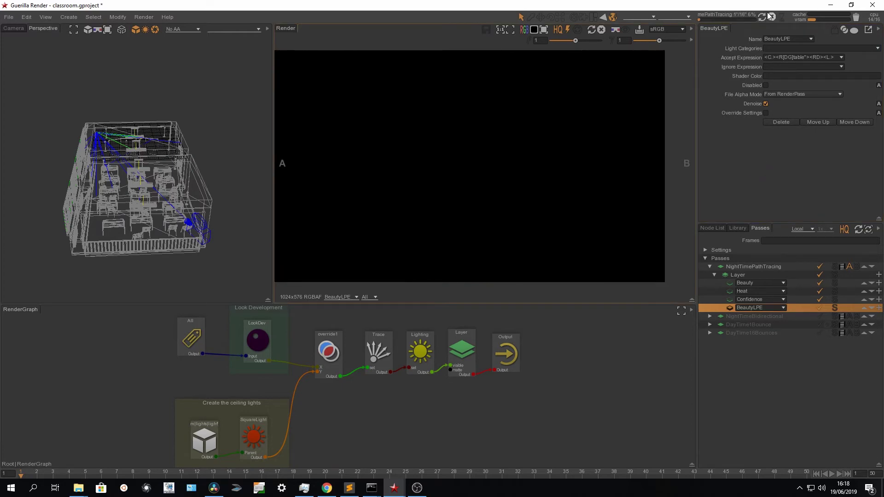
pyautogui.click(770, 17)
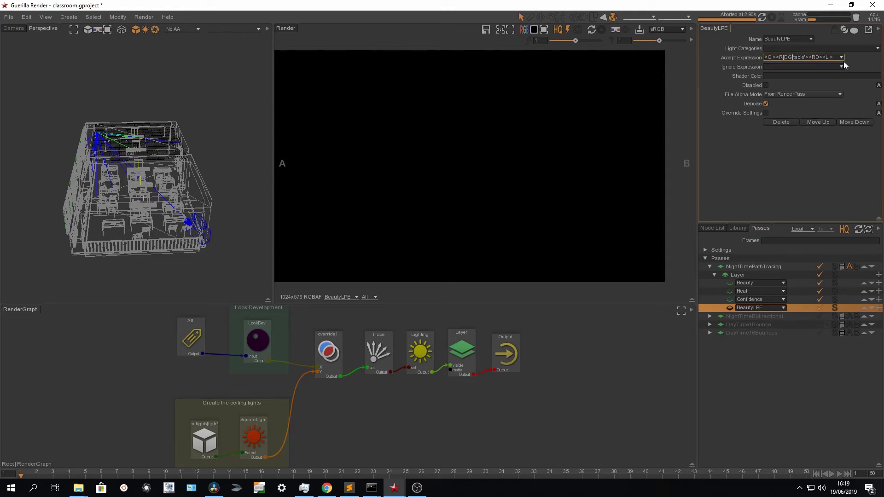
# Step: Correct the label's quotes so the Accept Expression reads <C.><R[DG]'table'><RD><L.> and run a render of the pass, stopping it partway
pyautogui.write('"')
pyautogui.press('BackSpace')
pyautogui.press('BackSpace')
pyautogui.write("'")
pyautogui.press('Return')
pyautogui.click(763, 17)
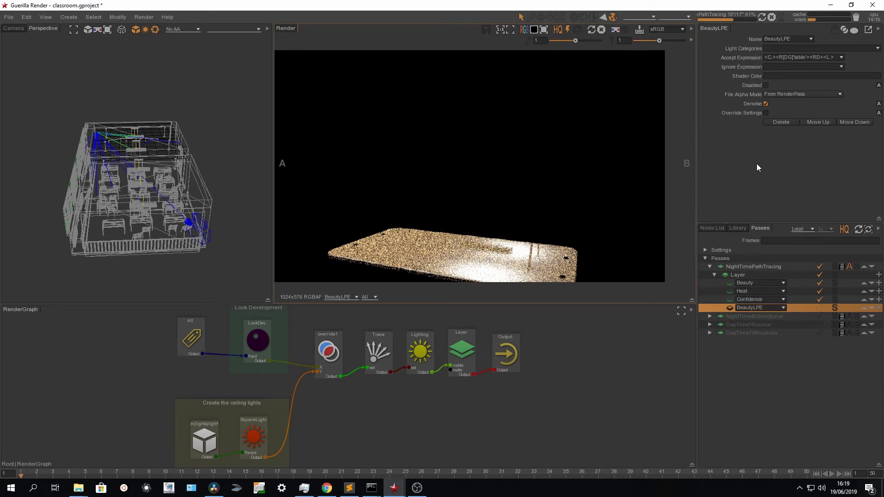
pyautogui.click(772, 17)
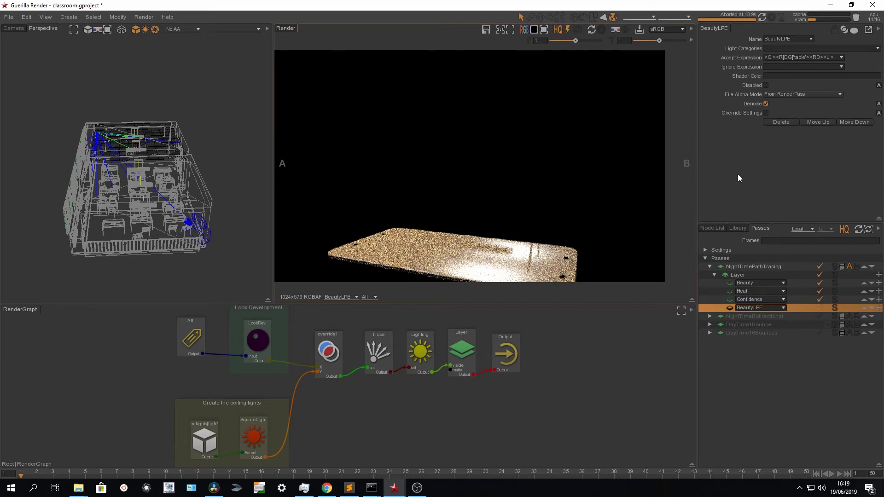
# Step: Switch to Chrome and copy the example expression C<RS><I'Albedo'> for albedo seen through one singular reflection from the documentation
pyautogui.hotkey('alt', 'Tab')
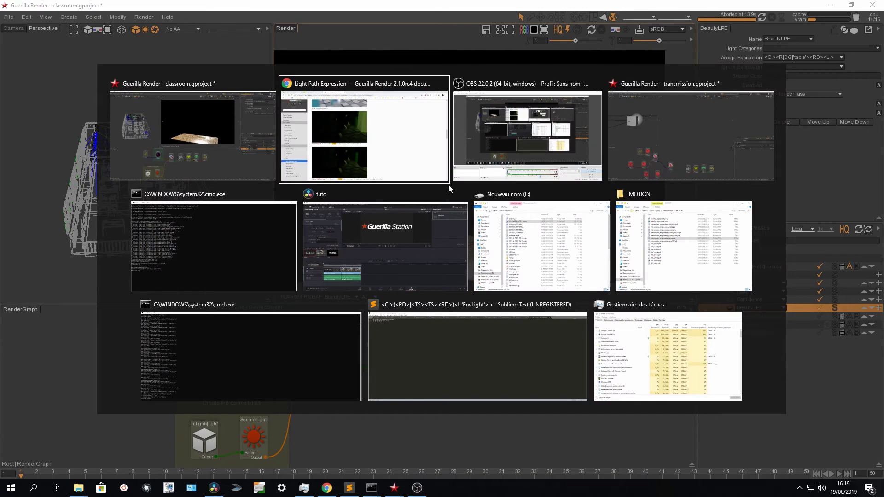
pyautogui.click(364, 161)
pyautogui.scroll(-8, 579, 222)
pyautogui.scroll(-15, 580, 222)
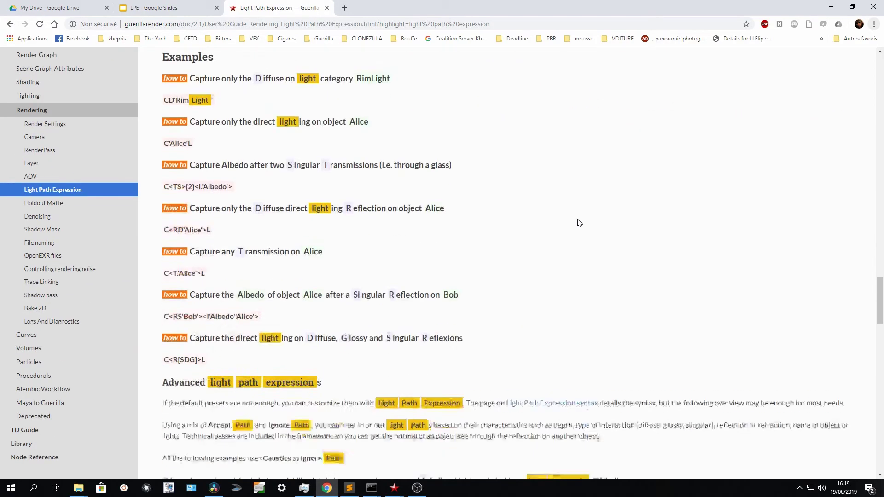
pyautogui.scroll(-3, 578, 219)
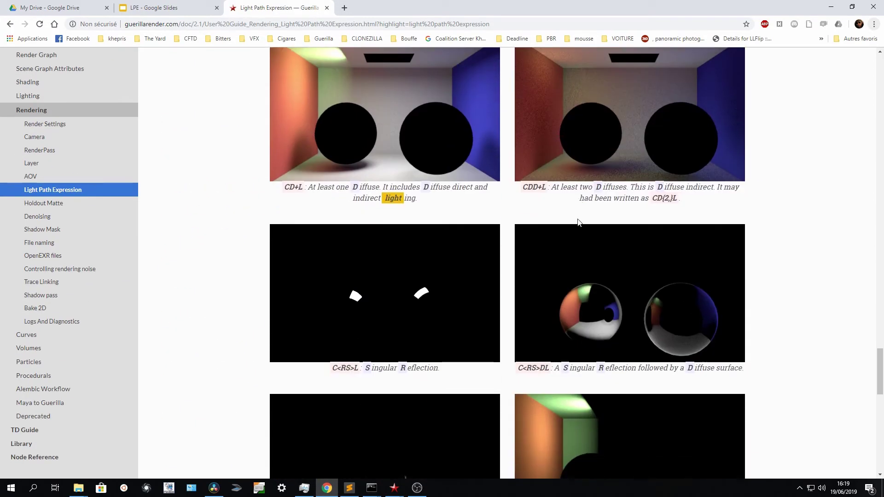
pyautogui.scroll(-13, 579, 223)
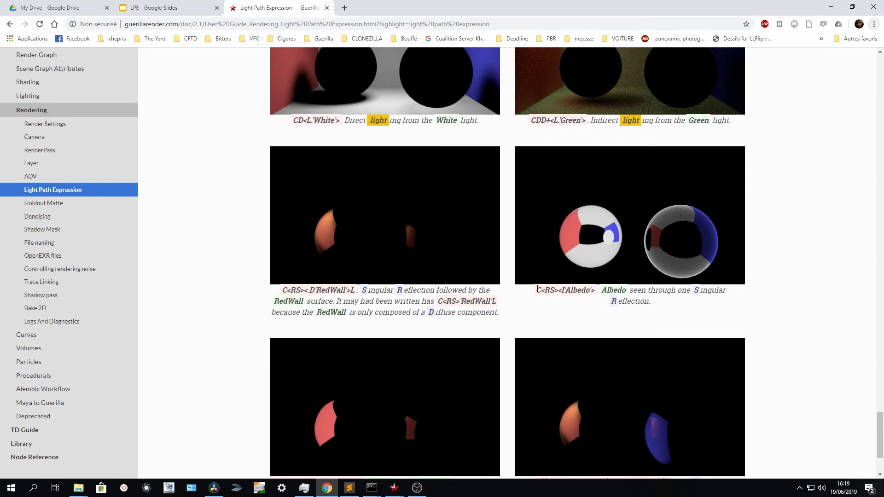
pyautogui.moveTo(537, 289); pyautogui.dragTo(597, 292)
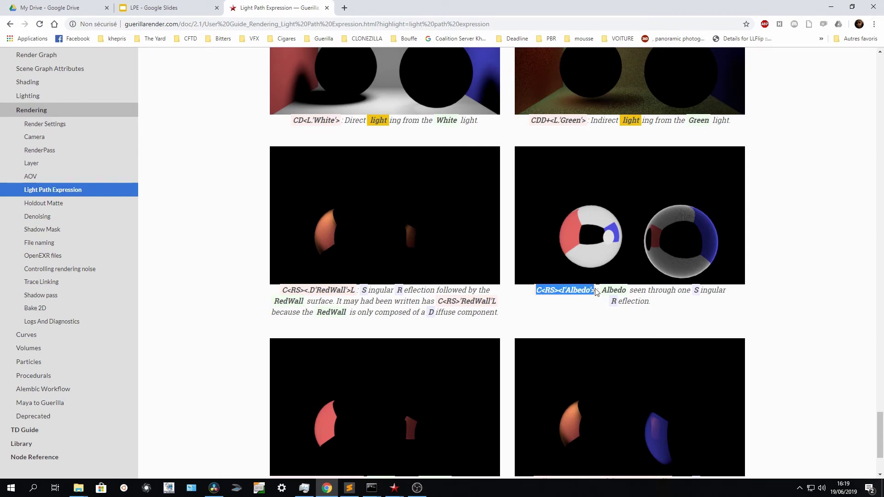
pyautogui.hotkey('ctrl', 'c')
# Step: Switch to Guerilla Render, replace BeautyLPE's Accept Expression with C<RS><I'Albedo'> and run a render, stopping it partway
pyautogui.hotkey('alt', 'Tab')
pyautogui.click(787, 57)
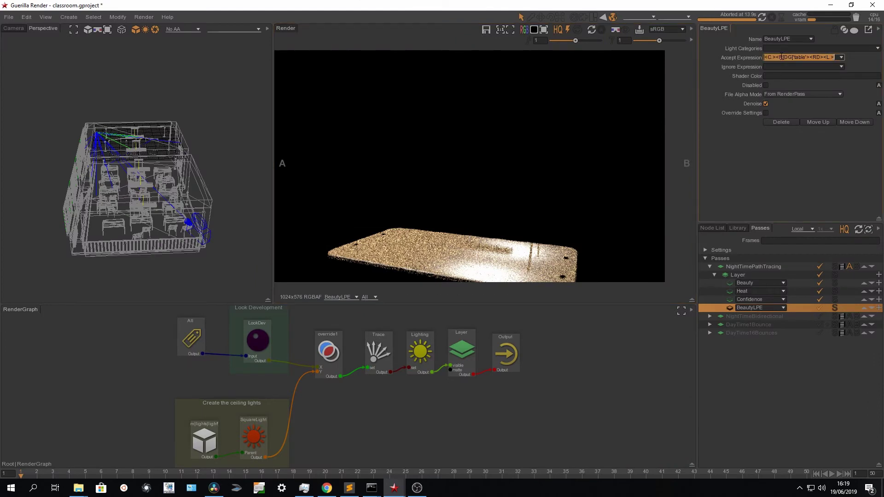
pyautogui.hotkey('ctrl', 'v')
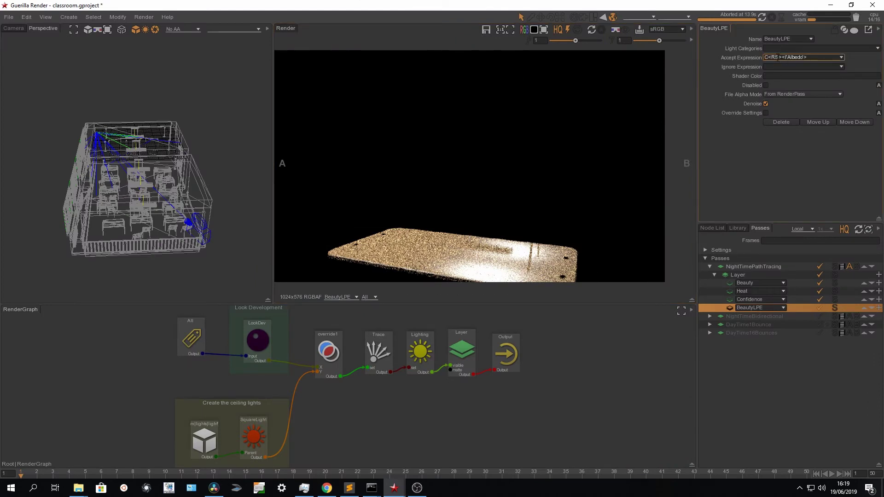
pyautogui.click(770, 28)
pyautogui.click(763, 18)
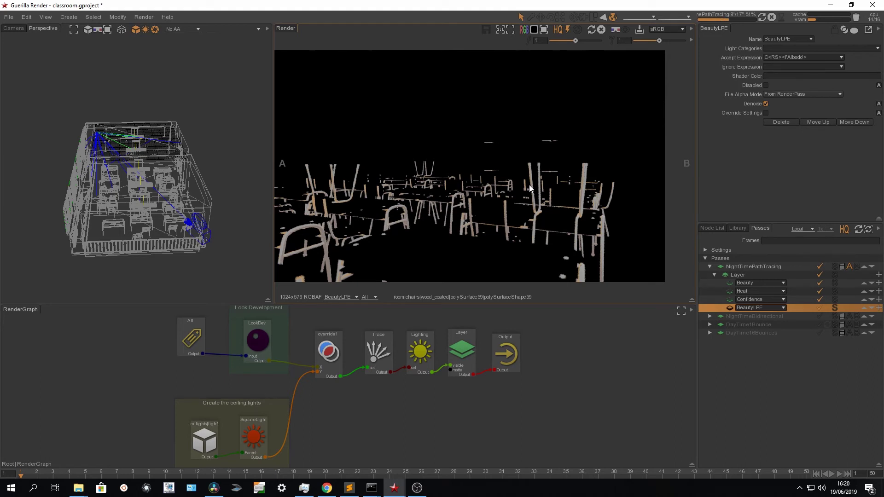
pyautogui.click(770, 18)
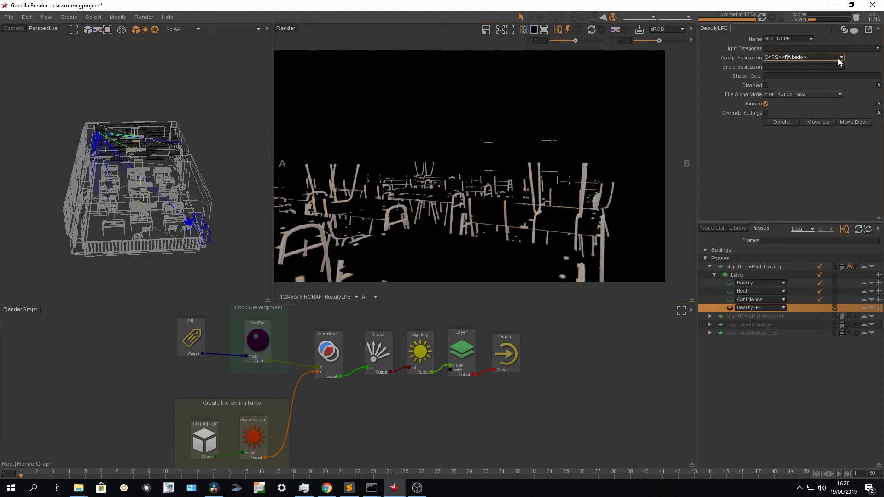
# Step: Try C<RS><I'Z'> as BeautyLPE's Accept Expression and run a render, stopping it partway
pyautogui.hotkey('shift', 'Right')
pyautogui.hotkey('shift', 'Right')
pyautogui.hotkey('shift', 'Right')
pyautogui.hotkey('shift', 'Right')
pyautogui.hotkey('shift', 'Right')
pyautogui.hotkey('shift', 'Right')
pyautogui.press('Delete')
pyautogui.press('BackSpace')
pyautogui.write('Z')
pyautogui.click(767, 39)
pyautogui.click(763, 18)
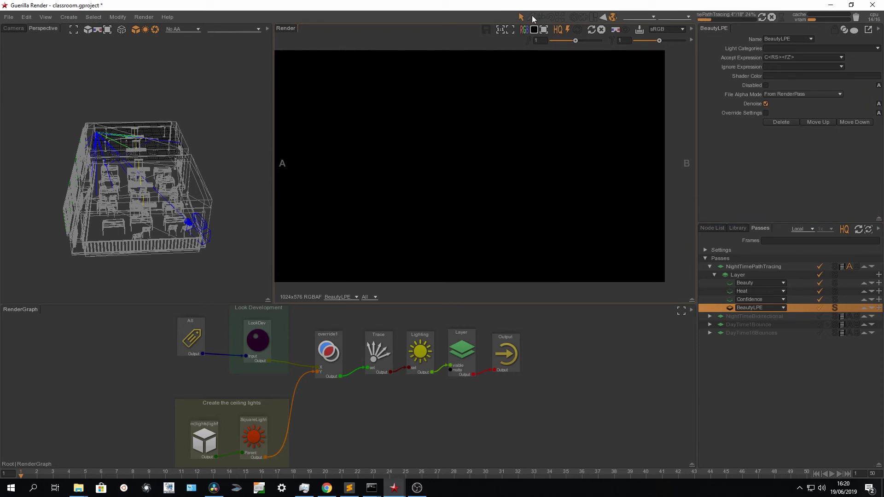
pyautogui.click(772, 17)
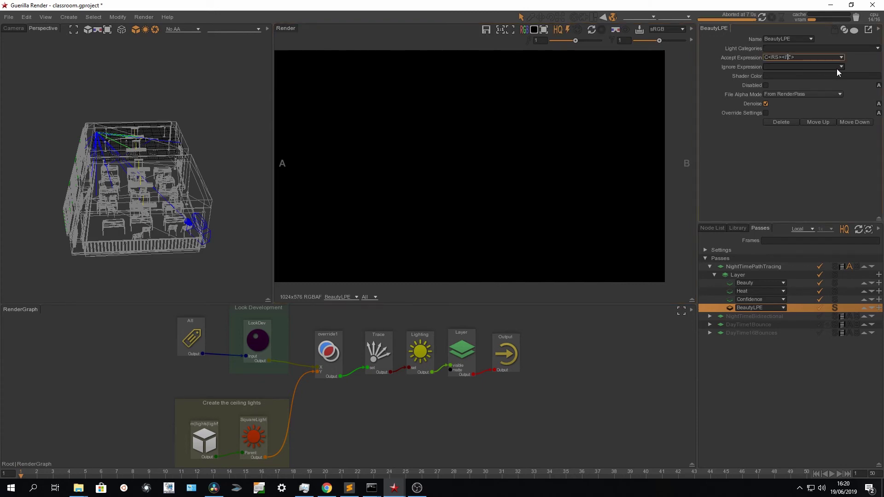
# Step: Set BeautyLPE's Accept Expression to C<RS><I'Depth'> and run a render of the pass, stopping it early
pyautogui.click(804, 167)
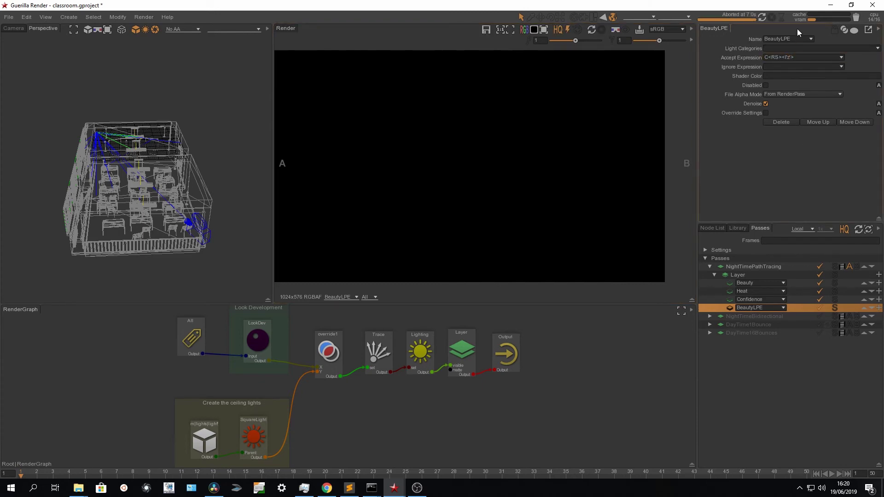
pyautogui.click(761, 17)
pyautogui.click(772, 17)
pyautogui.write("Depth'")
pyautogui.click(812, 159)
pyautogui.click(762, 17)
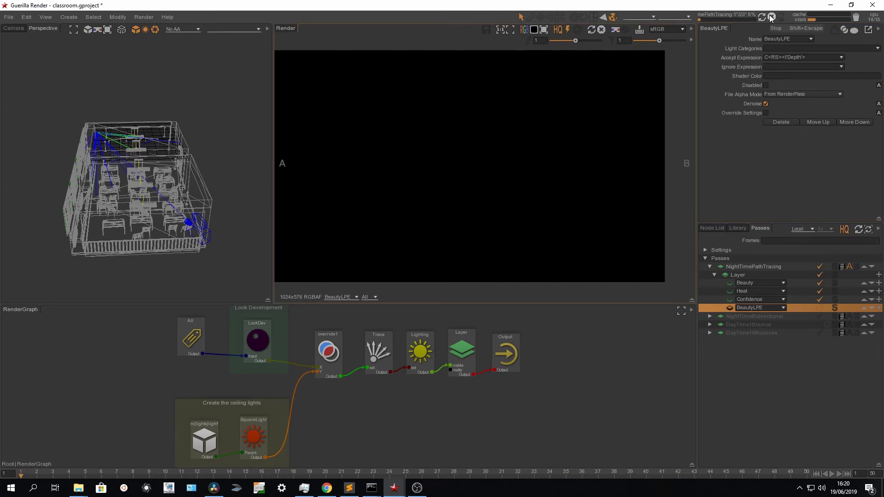
pyautogui.click(772, 18)
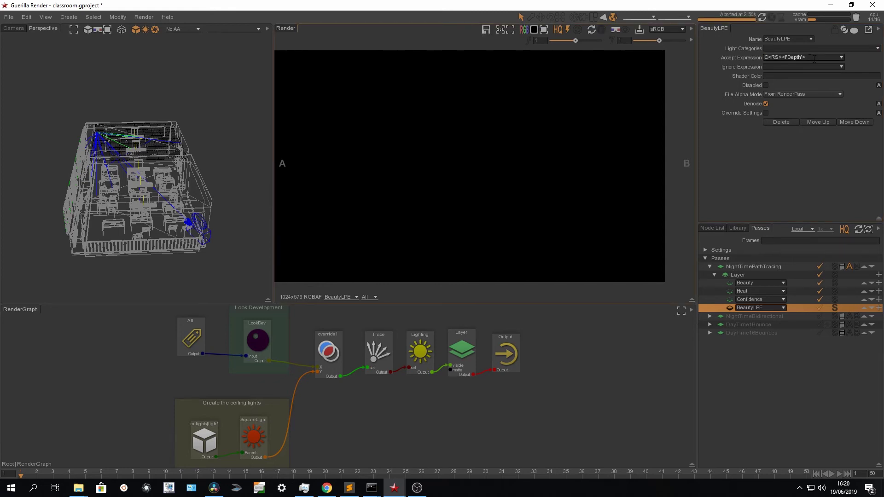
# Step: Set BeautyLPE's Accept Expression to C<RS><I'Albedo'> and render the pass twice, stopping each render partway
pyautogui.doubleClick(797, 57)
pyautogui.write('Albedo')
pyautogui.click(812, 98)
pyautogui.click(766, 16)
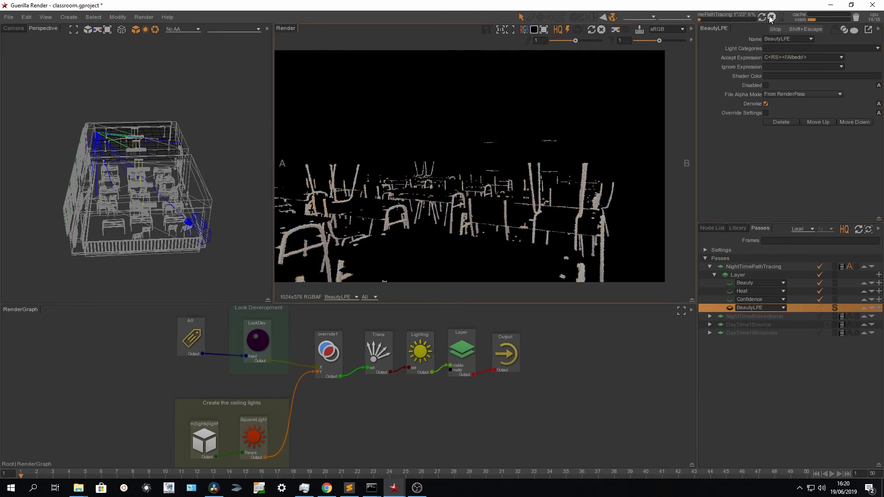
pyautogui.click(772, 18)
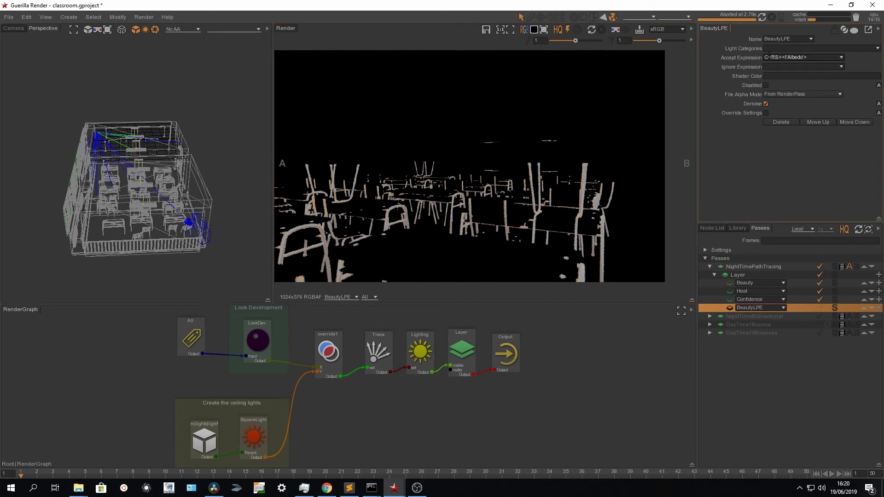
pyautogui.click(762, 18)
pyautogui.click(771, 17)
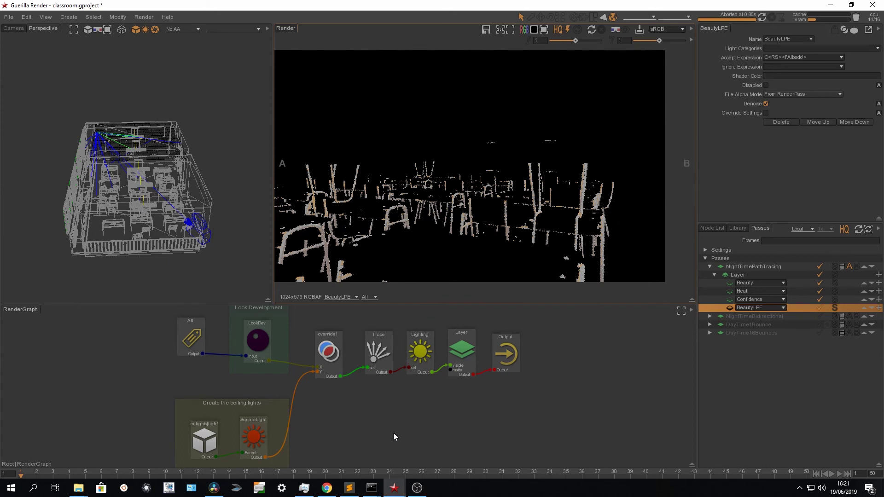
# Step: Switch to the transmission.gproject window and render its Beauty output, stopping the render partway
pyautogui.moveTo(394, 487)
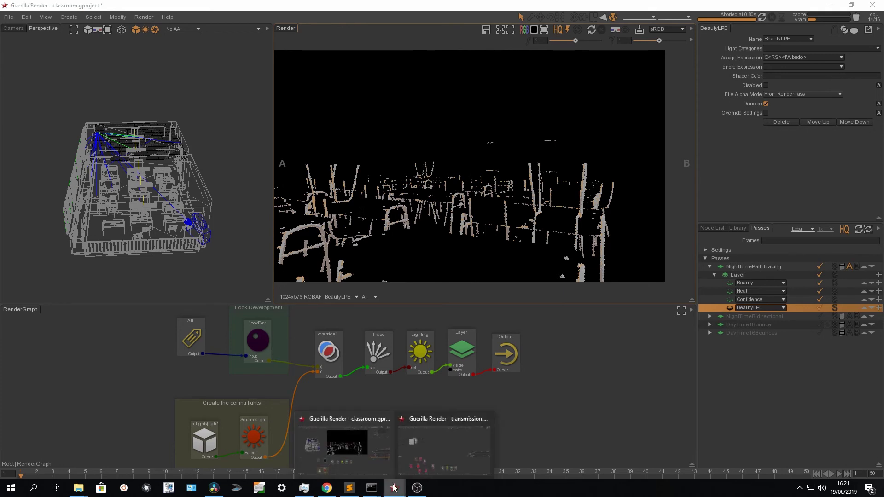
pyautogui.click(413, 456)
pyautogui.click(771, 17)
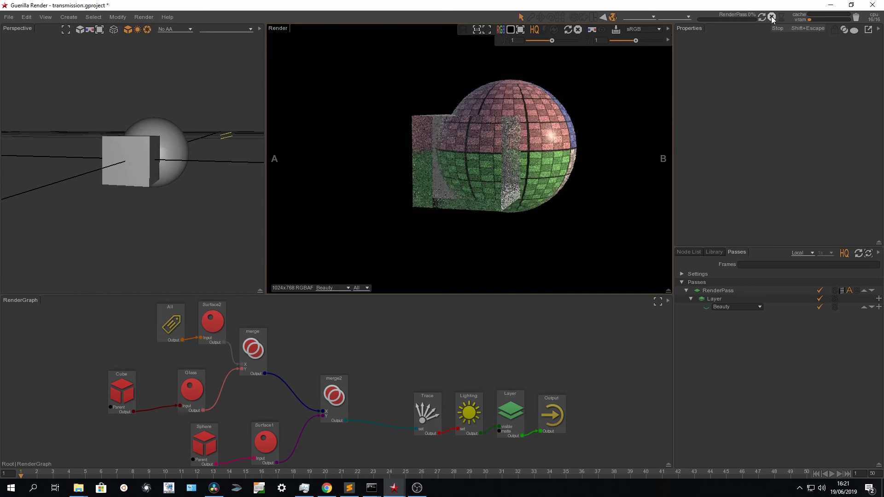
pyautogui.click(772, 18)
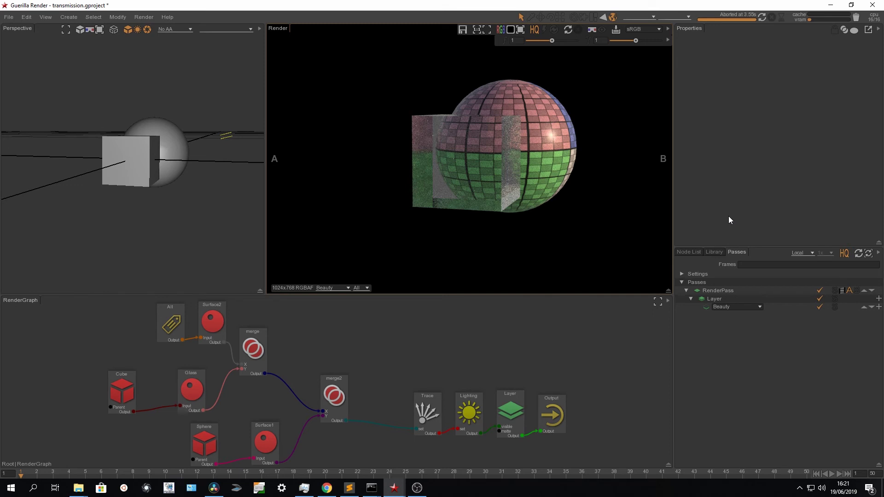
# Step: Add a second output to the render pass layer below Beauty and name it DiffuseTransmit
pyautogui.click(707, 309)
pyautogui.click(879, 307)
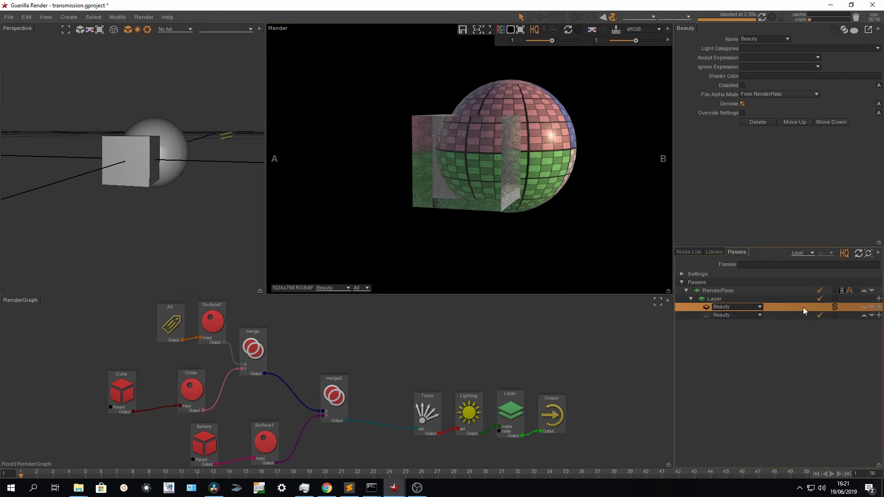
pyautogui.click(738, 316)
pyautogui.press('BackSpace')
pyautogui.press('BackSpace')
pyautogui.press('BackSpace')
pyautogui.press('BackSpace')
pyautogui.press('BackSpace')
pyautogui.press('BackSpace')
pyautogui.write('DiffuseTRansmit')
pyautogui.press('Return')
# Step: Set DiffuseTransmit's Accept Expression to CDL and render with that output displayed in the render view, stopping partway
pyautogui.click(706, 315)
pyautogui.click(756, 56)
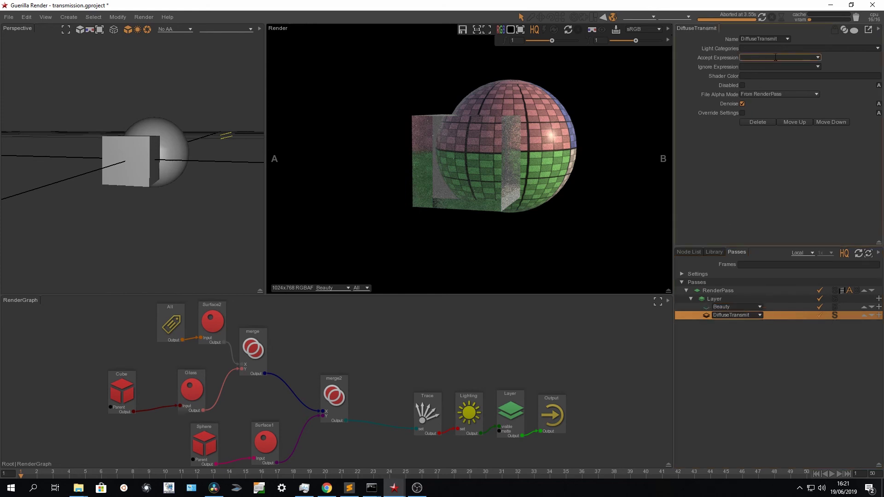
pyautogui.write('CDL')
pyautogui.press('Return')
pyautogui.click(762, 17)
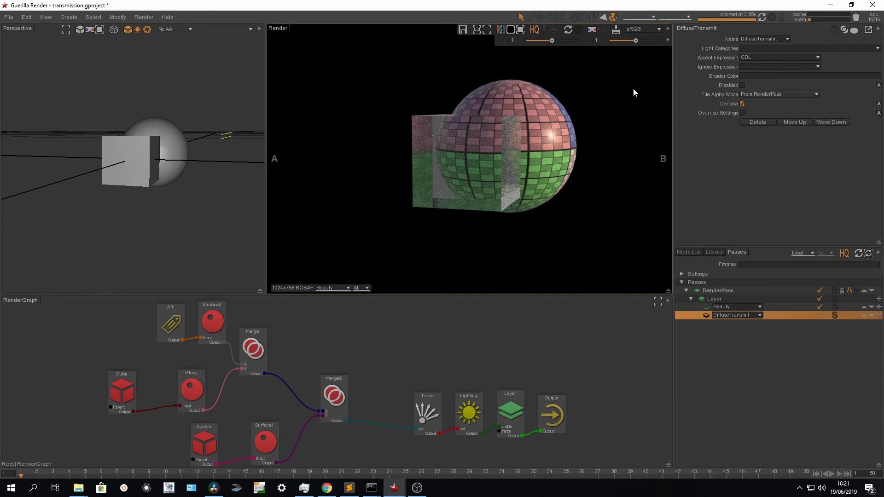
pyautogui.click(342, 287)
pyautogui.click(343, 307)
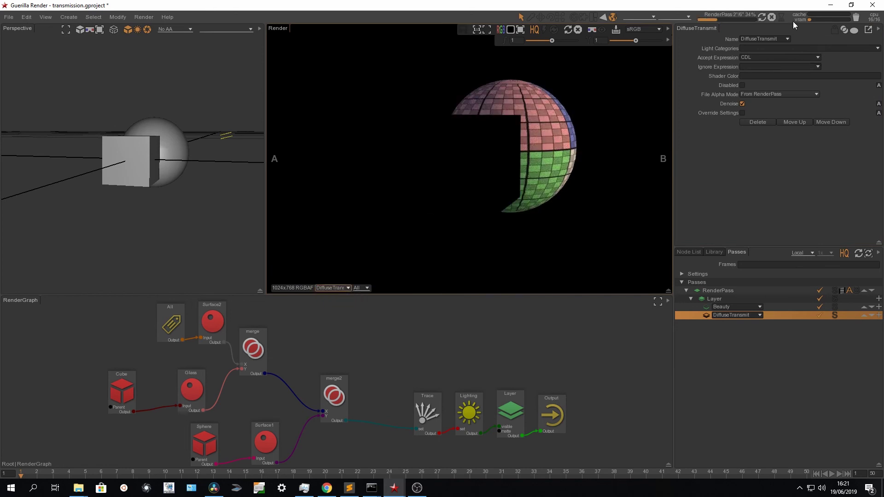
pyautogui.click(772, 17)
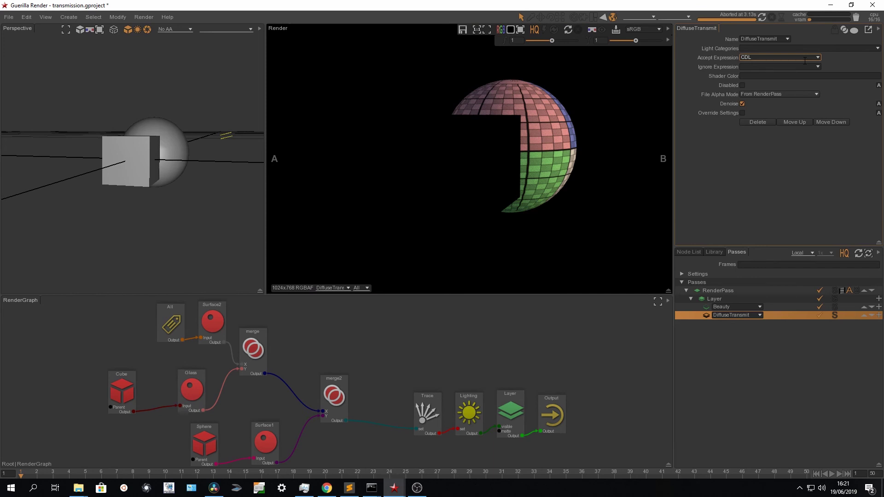
# Step: Extend DiffuseTransmit's Accept Expression to CTTDL and run a render, stopping it partway
pyautogui.write('TT')
pyautogui.press('Return')
pyautogui.click(761, 18)
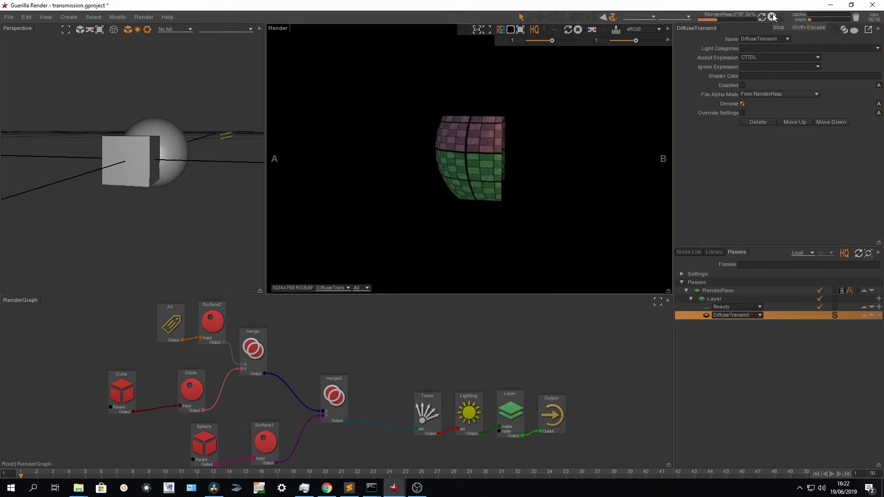
pyautogui.click(773, 18)
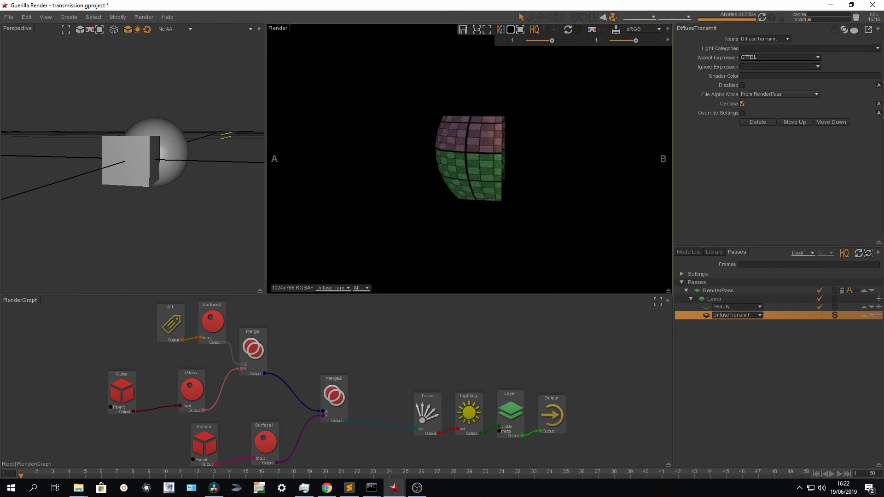
# Step: Change DiffuseTransmit's Accept Expression to C(TTD)|DL and run a render, stopping it before completion
pyautogui.click(755, 57)
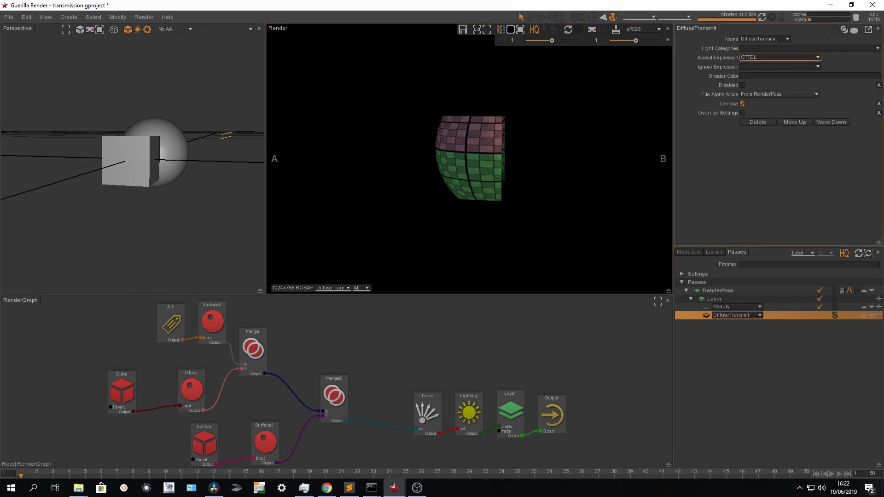
pyautogui.click(746, 57)
pyautogui.write('D')
pyautogui.press('Return')
pyautogui.click(762, 19)
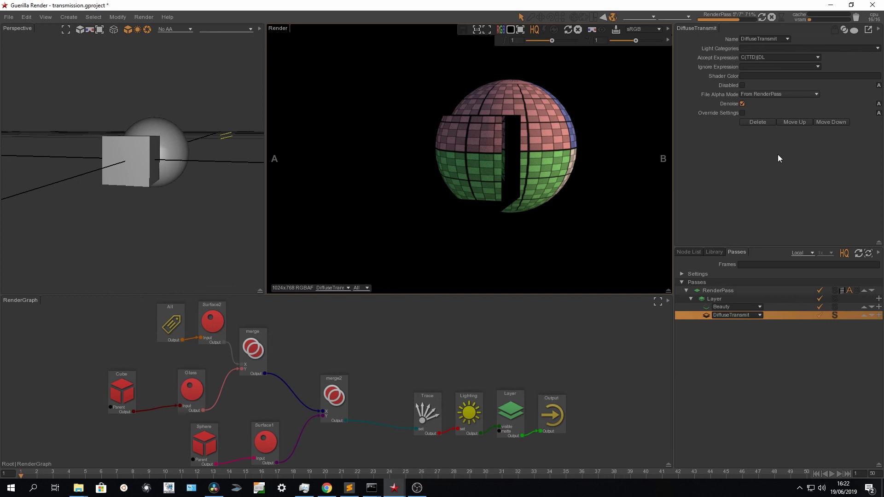
pyautogui.press('Escape')
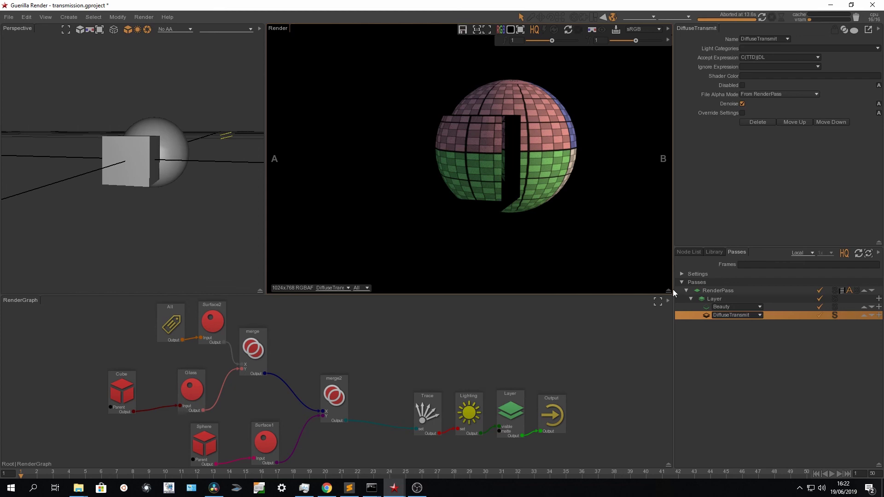
# Step: Switch to Chrome, examine the documentation example C((<TS>{2}'BlueWall')|(<RS>'RedWall'))L, and return to Guerilla Render
pyautogui.click(327, 487)
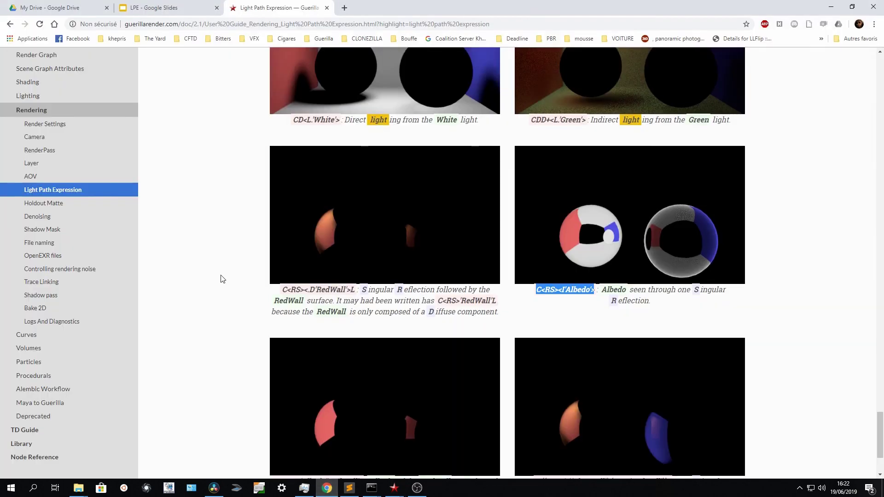
pyautogui.scroll(-3, 221, 278)
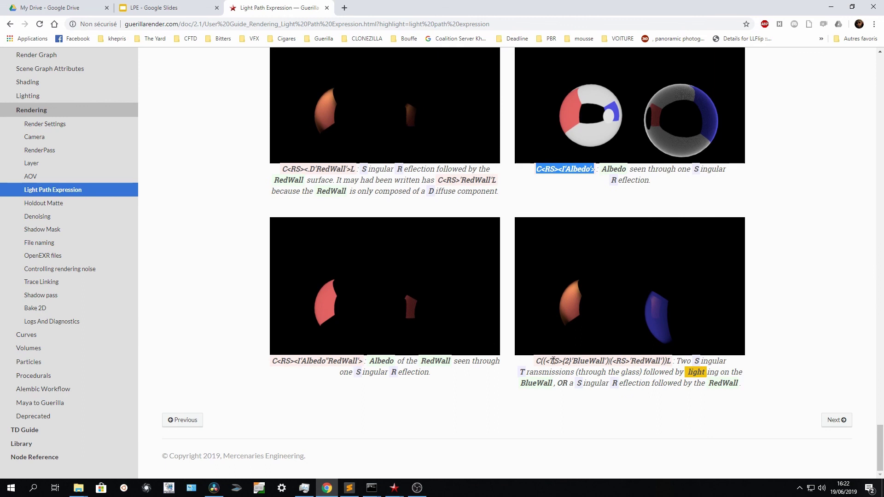
pyautogui.moveTo(536, 362); pyautogui.dragTo(672, 363)
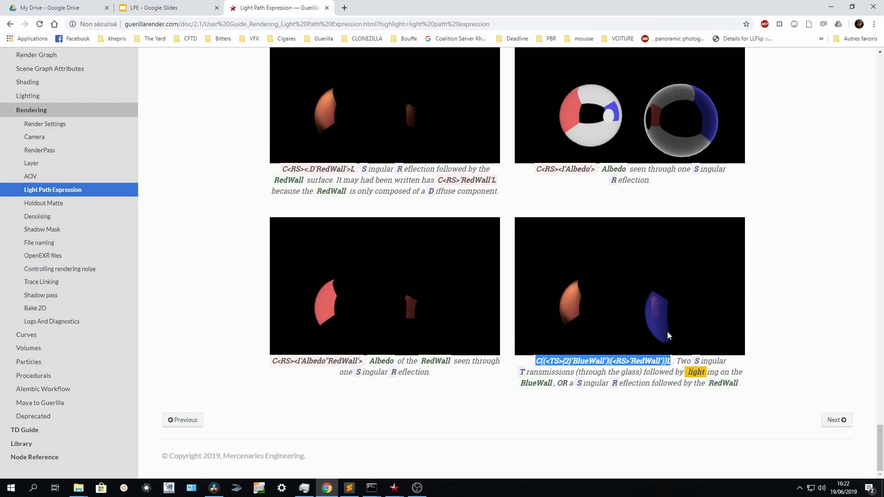
pyautogui.hotkey('alt', 'Tab')
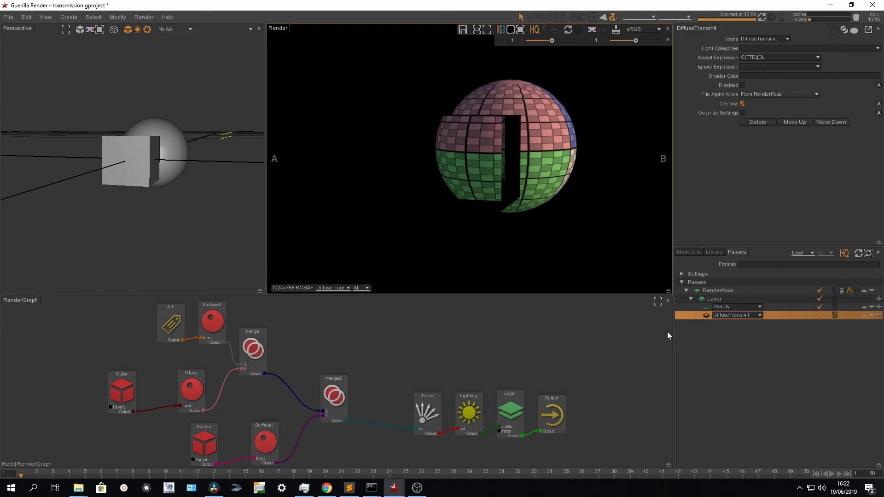